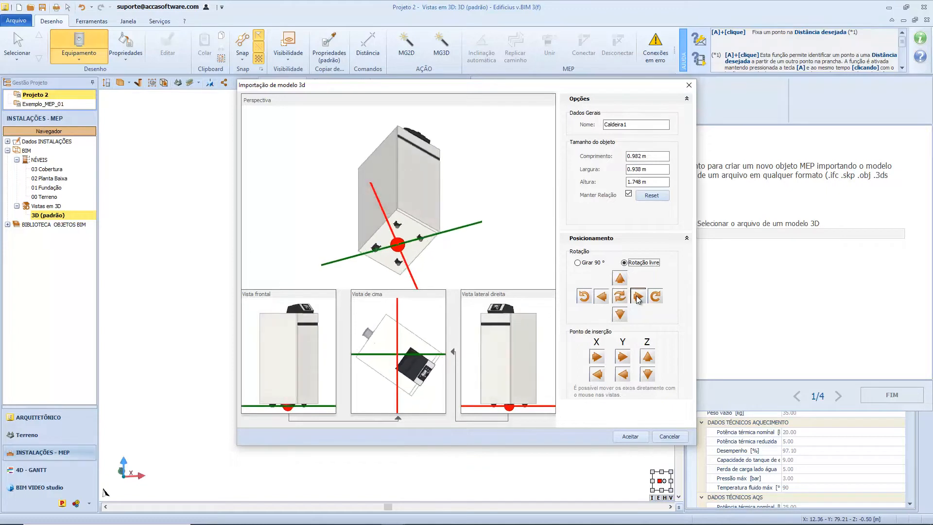
Step: Try to reorient the boiler model with small free-rotation increments, tilting it and turning it sideways
click(622, 314)
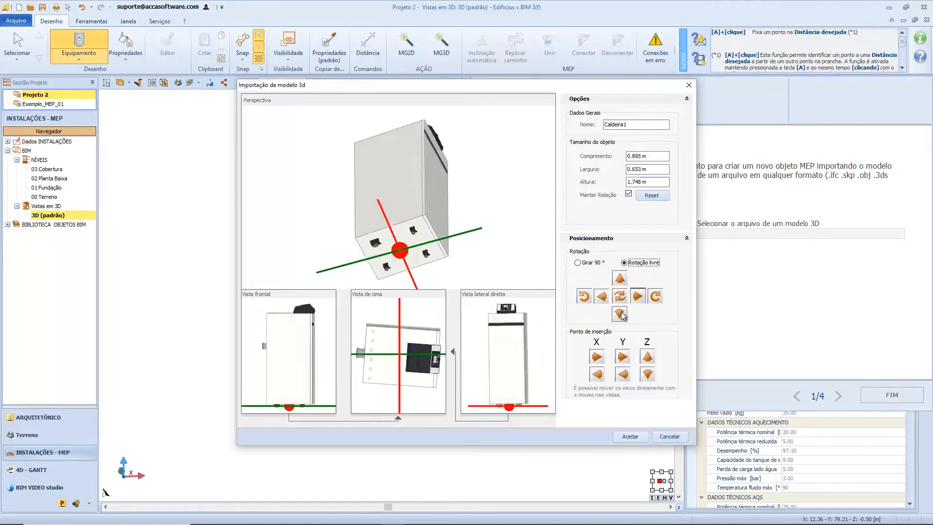
click(621, 313)
click(622, 314)
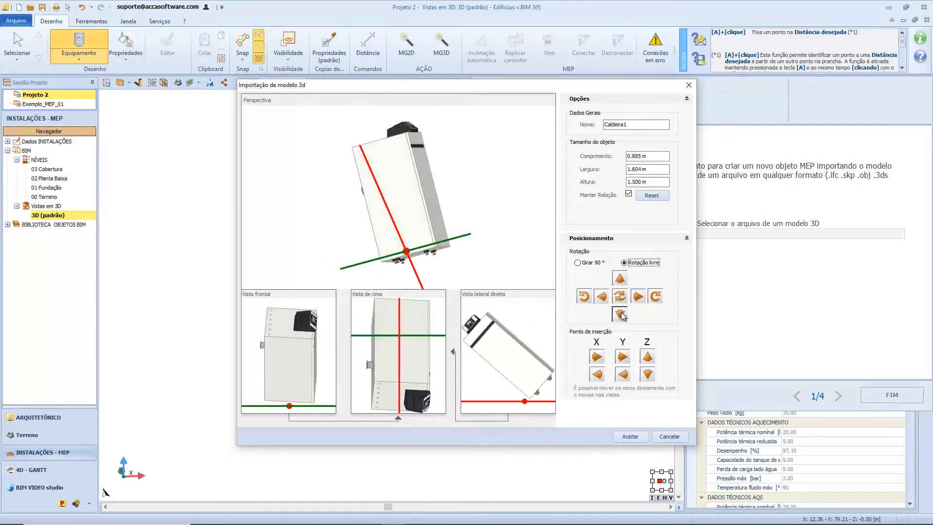
click(622, 314)
click(621, 314)
click(622, 313)
click(618, 284)
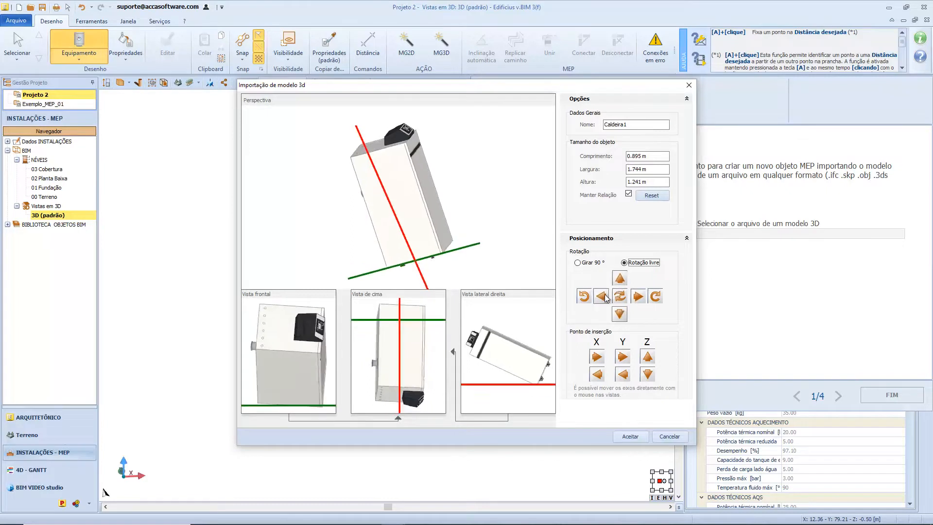
click(618, 284)
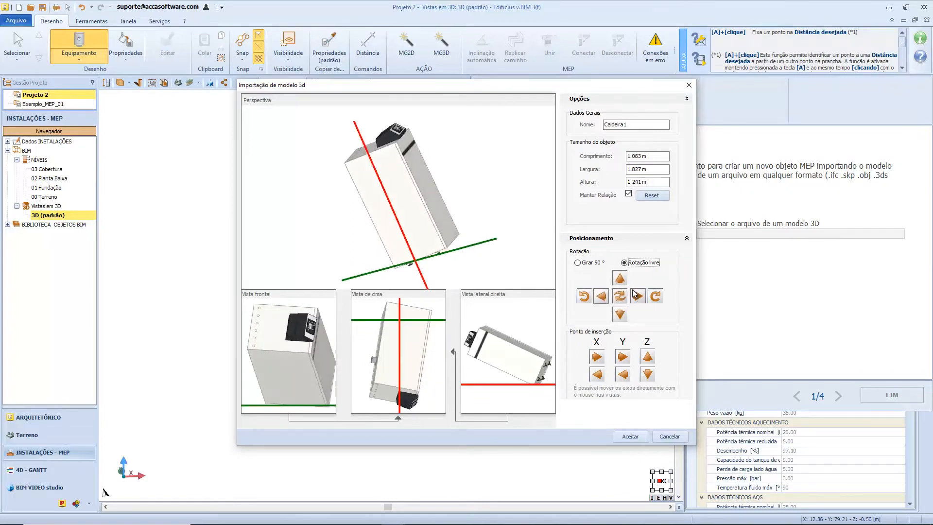
Step: Try to reorient the boiler model in 90° increments around different axes
click(577, 263)
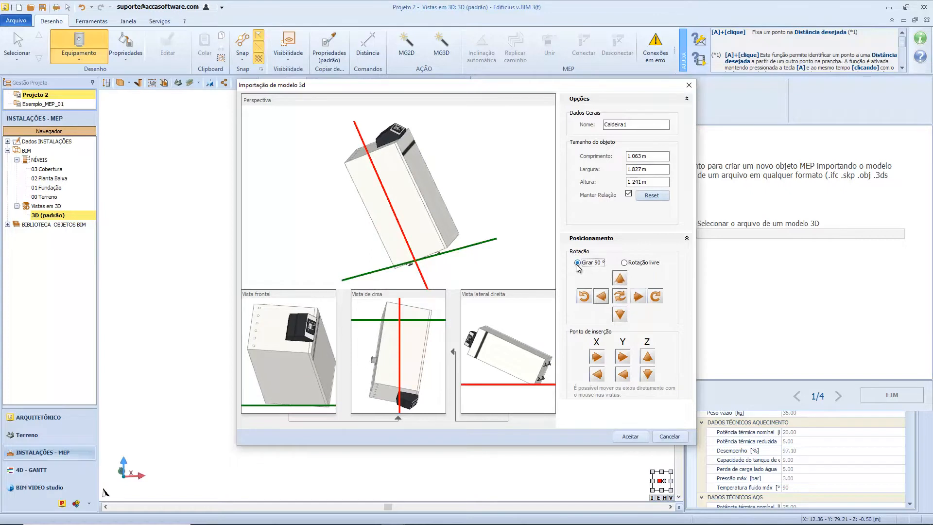
click(642, 297)
click(639, 296)
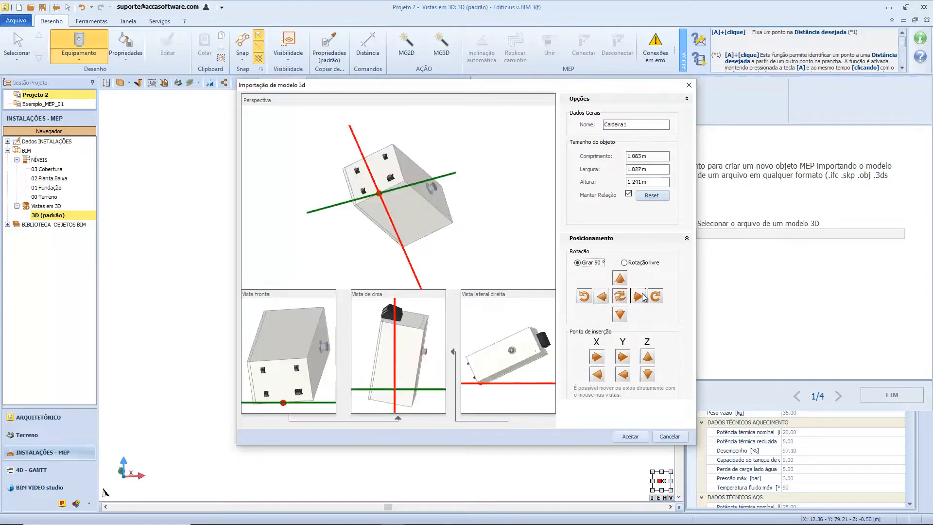
click(637, 295)
click(619, 279)
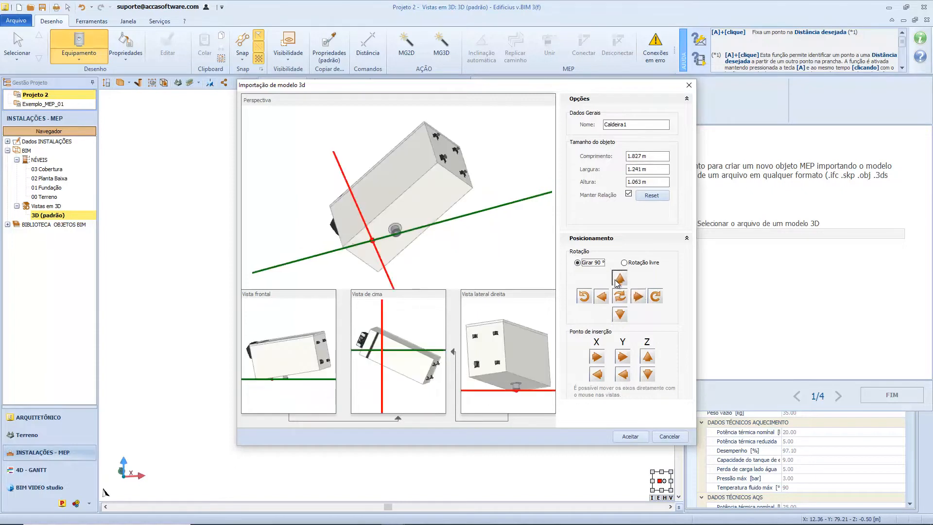
click(616, 316)
click(603, 298)
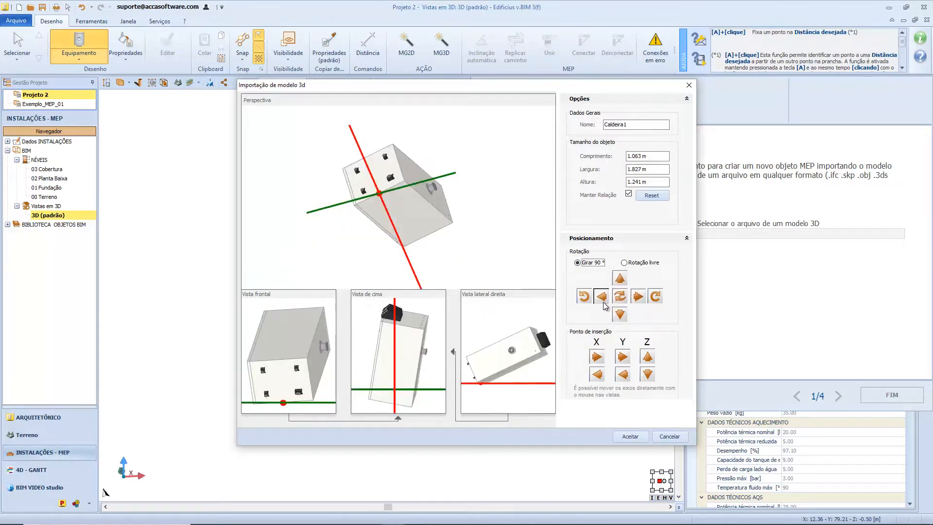
Step: Reset the boiler's rotation and shift its insertion point slightly off-centre along the X and Y axes
click(617, 300)
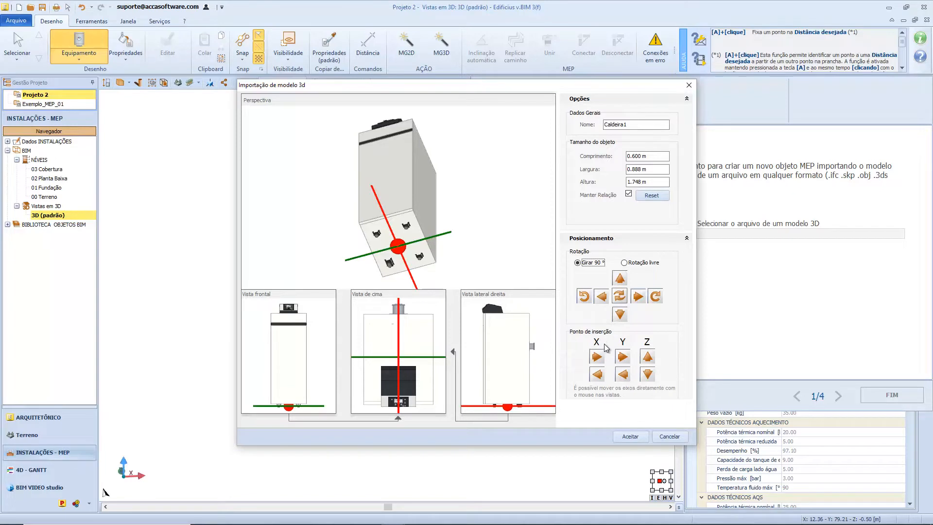
click(603, 359)
click(603, 359)
click(602, 359)
click(603, 358)
click(623, 374)
click(623, 374)
click(623, 373)
click(622, 374)
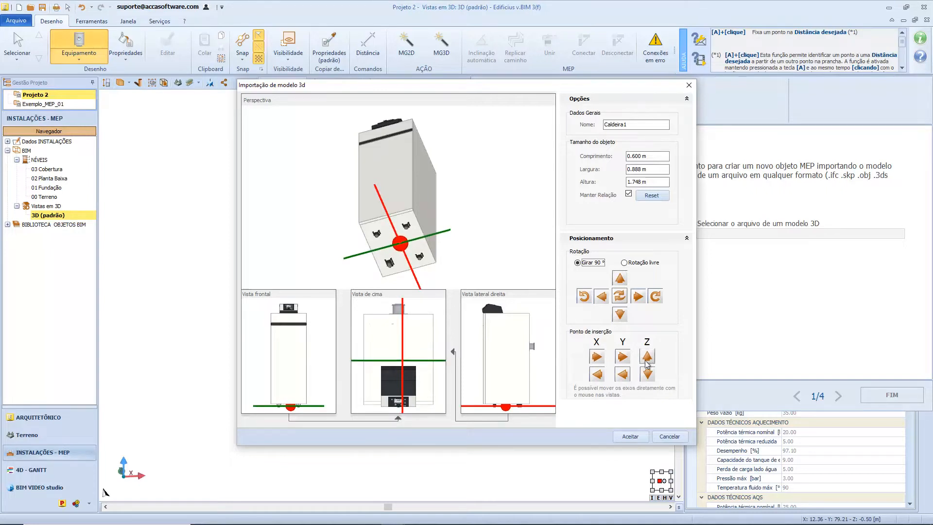
Step: Adjust the insertion point along the Z axis and accept the 3D model import
click(648, 373)
click(647, 374)
click(647, 374)
click(647, 373)
click(647, 374)
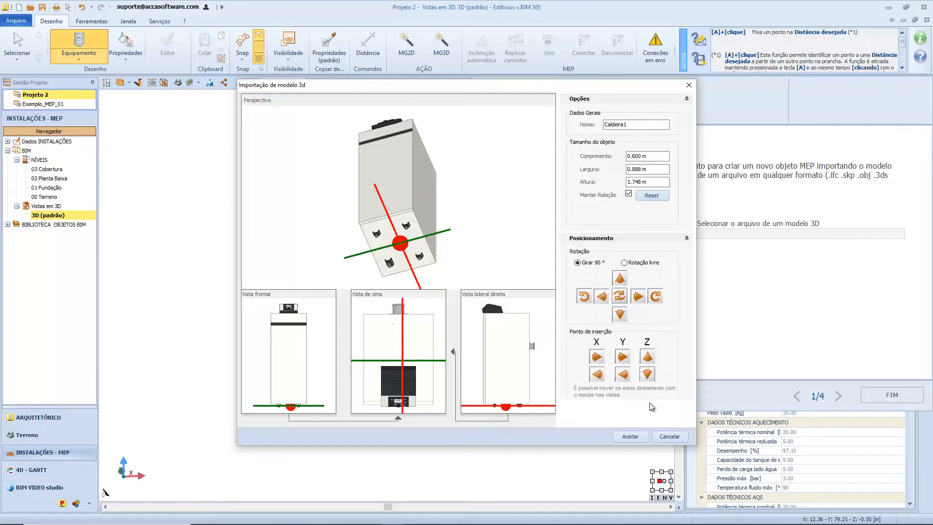
click(631, 434)
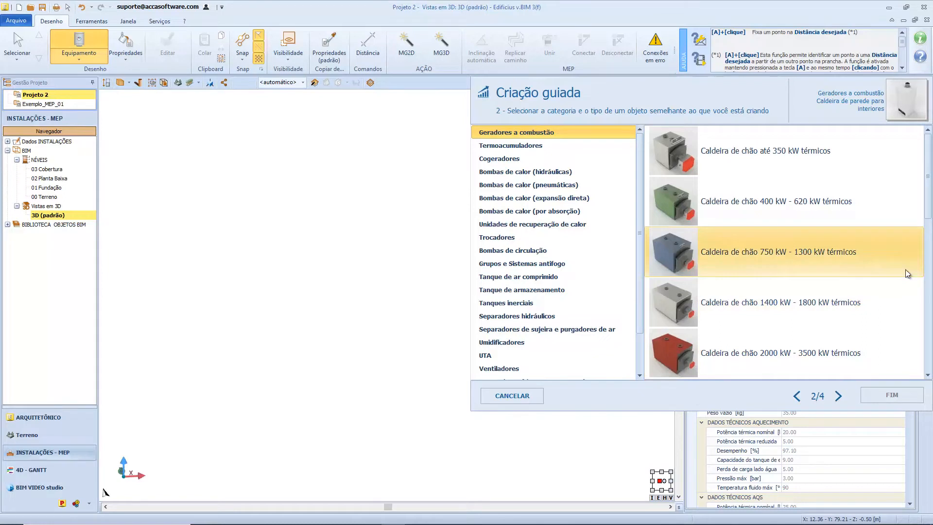
Step: Choose "Caldeira de chão com ecrã" as the similar object type, inspect its preview, and proceed to the connectors stage
drag(930, 214, 932, 278)
click(867, 217)
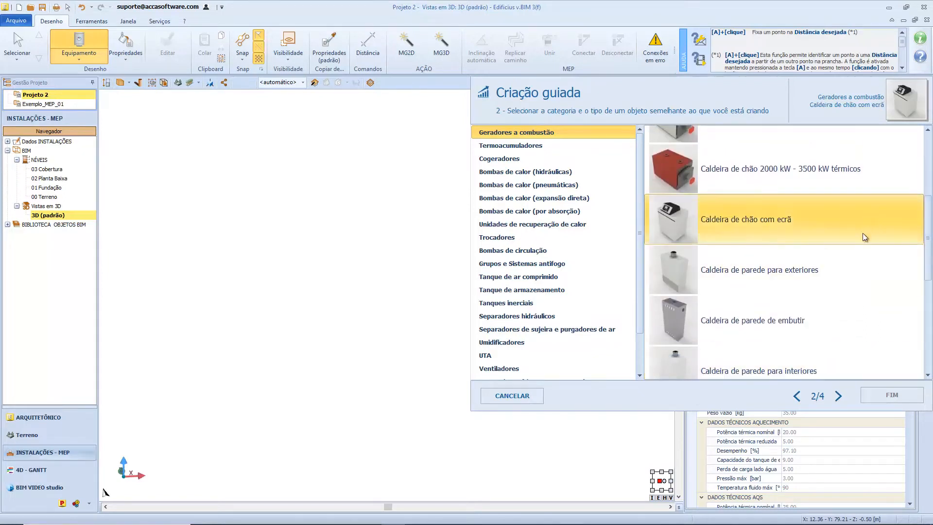
click(839, 395)
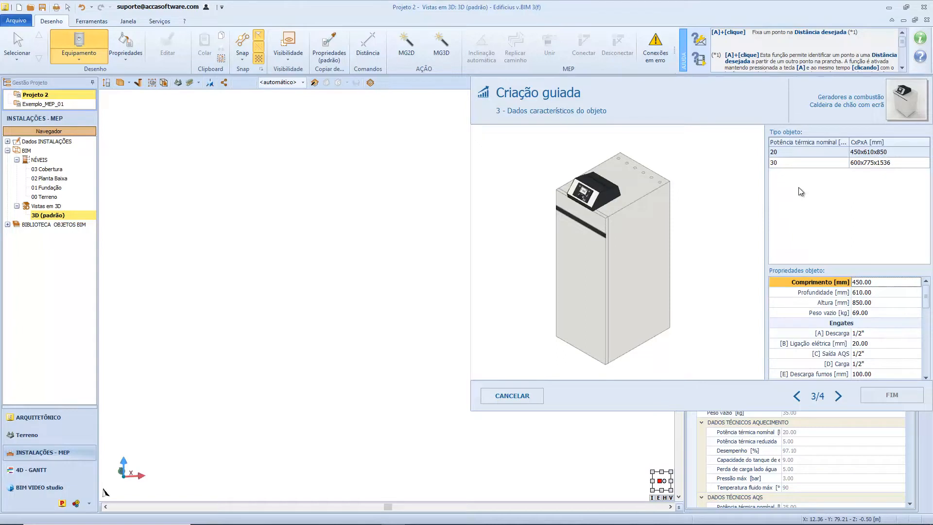
mouse_move(632, 251)
mouse_down()
mouse_move(686, 245)
mouse_move(635, 246)
mouse_move(646, 247)
mouse_up()
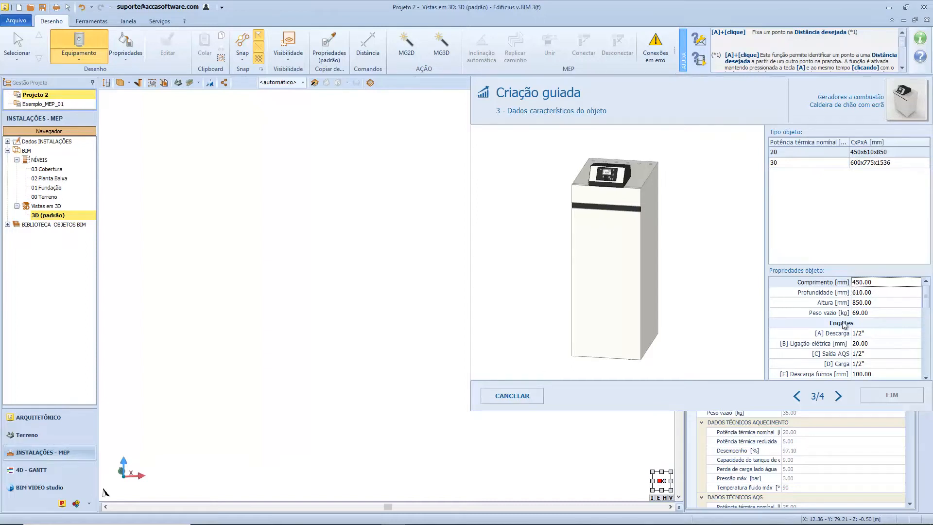
click(839, 395)
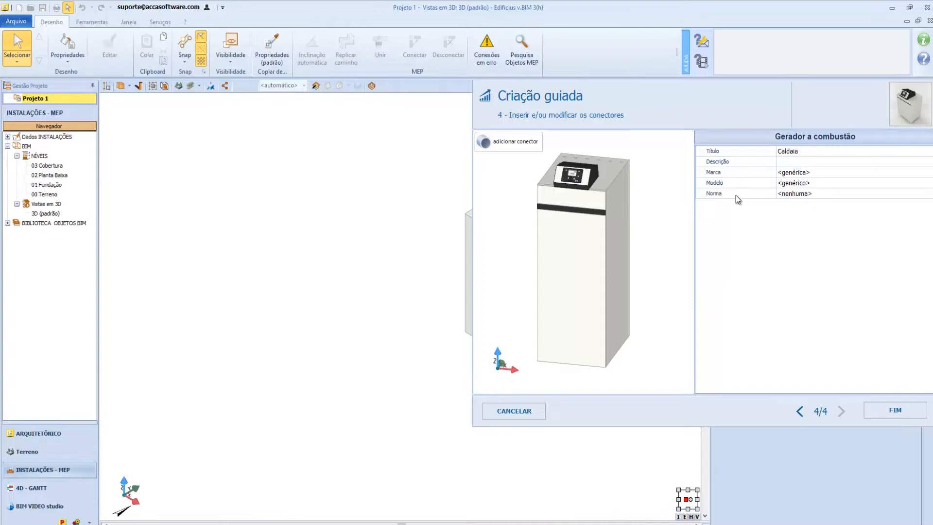
click(822, 174)
click(825, 186)
click(824, 195)
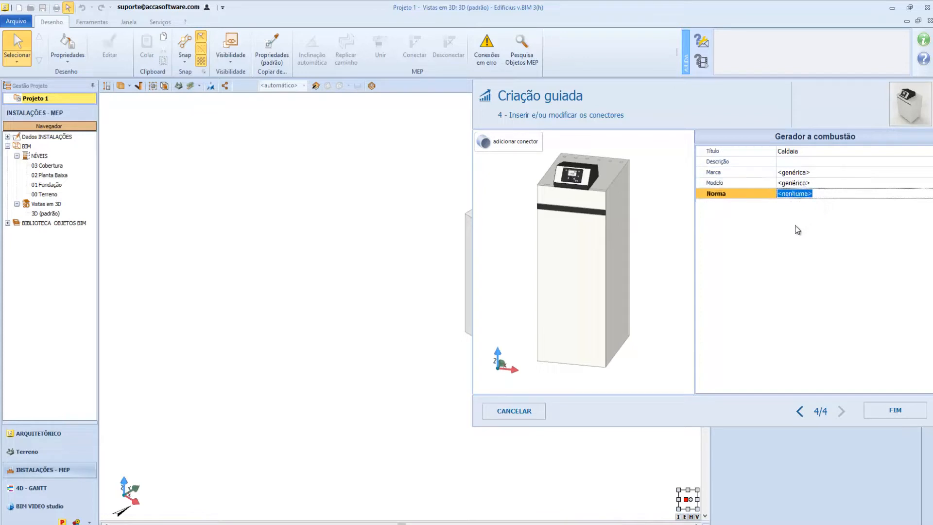
Step: Add a circular female connector A to the round outlet on the boiler's rear face and finish the guided creation
click(508, 143)
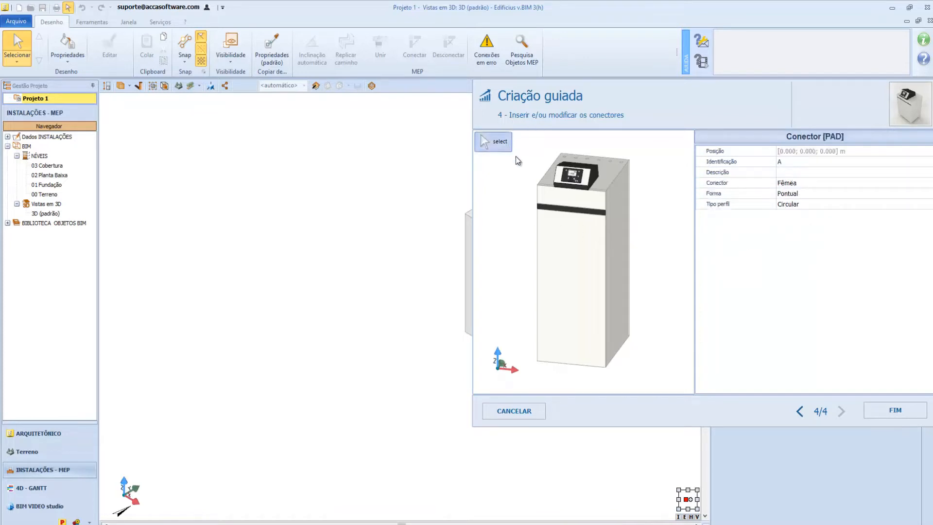
middle_drag(611, 239, 561, 240)
middle_drag(639, 234, 601, 248)
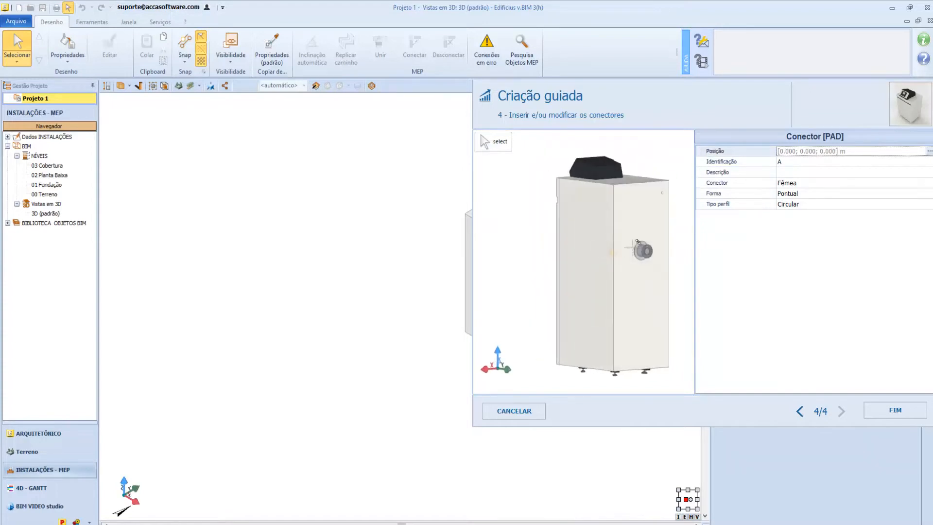
scroll(638, 242, up, 5)
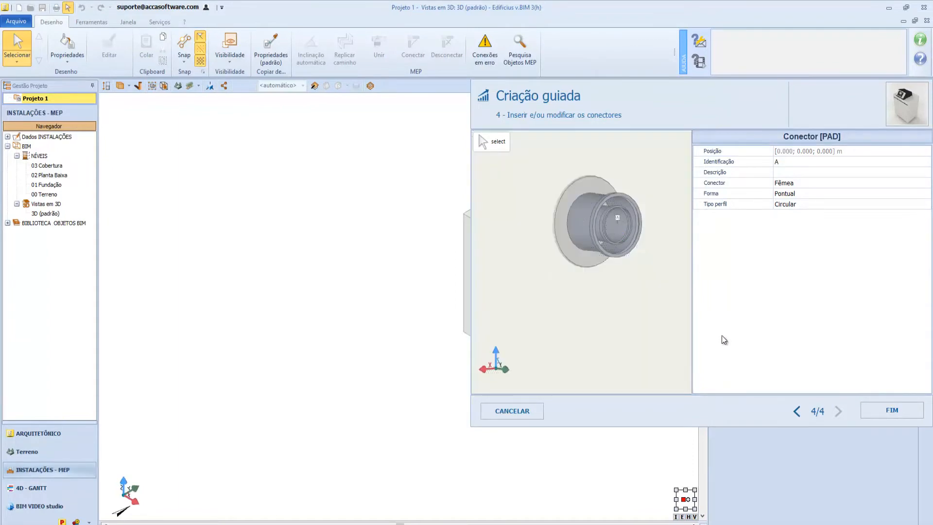
click(866, 408)
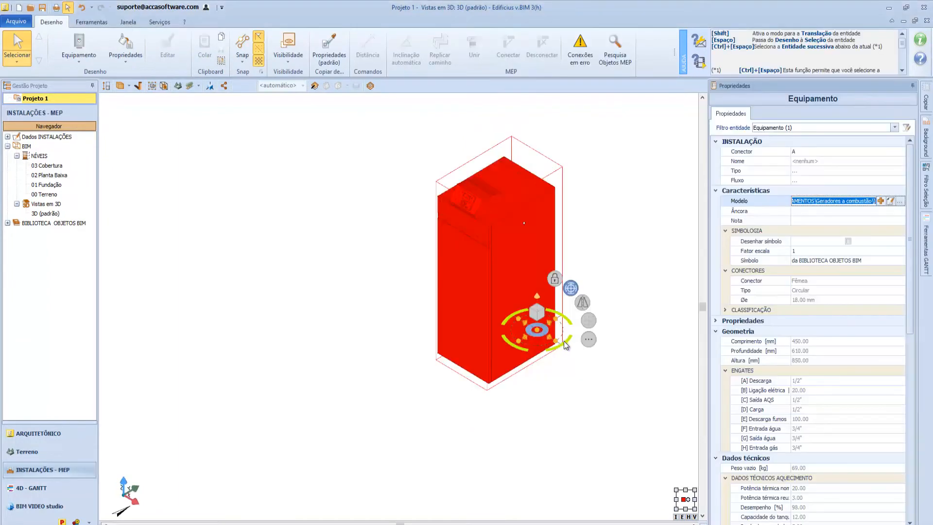
middle_drag(526, 313, 538, 310)
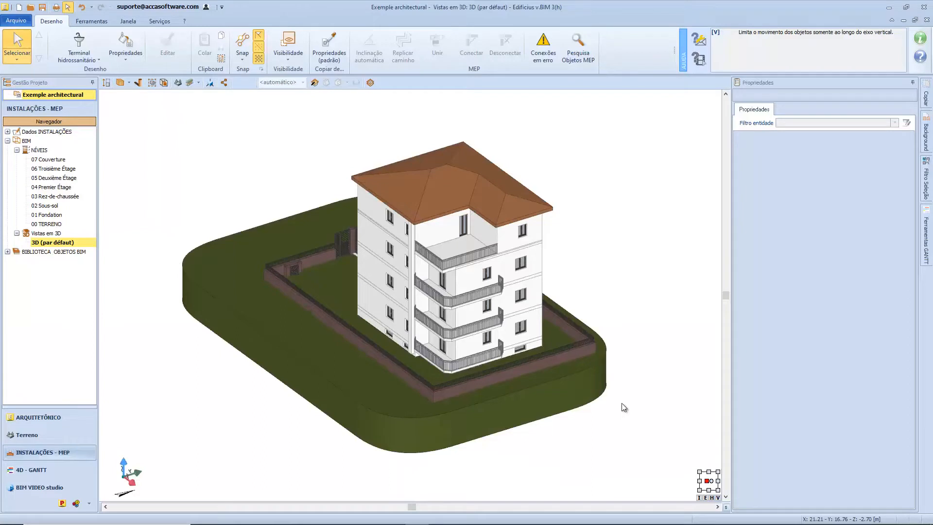
Step: Start a new MEP plumbing terminal by converting an architectural 3D block and activate the magic wand for picking it
click(93, 40)
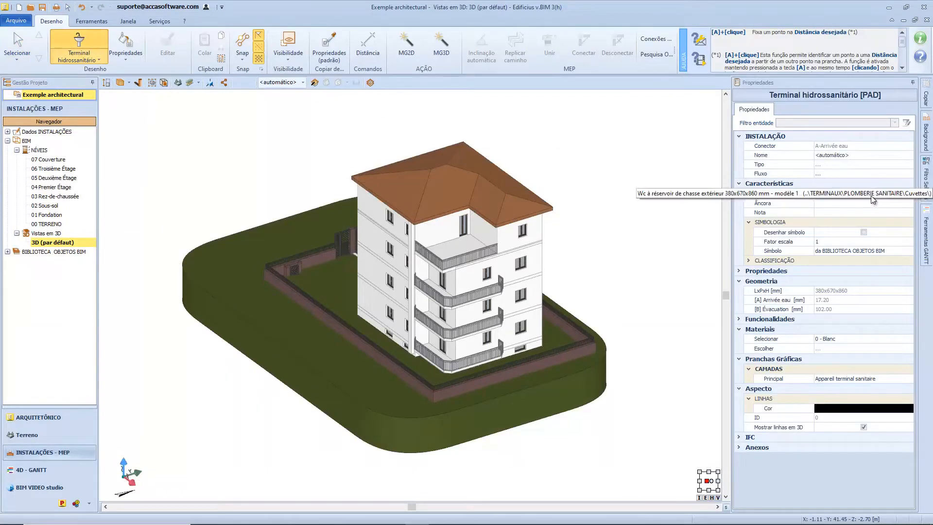
click(890, 194)
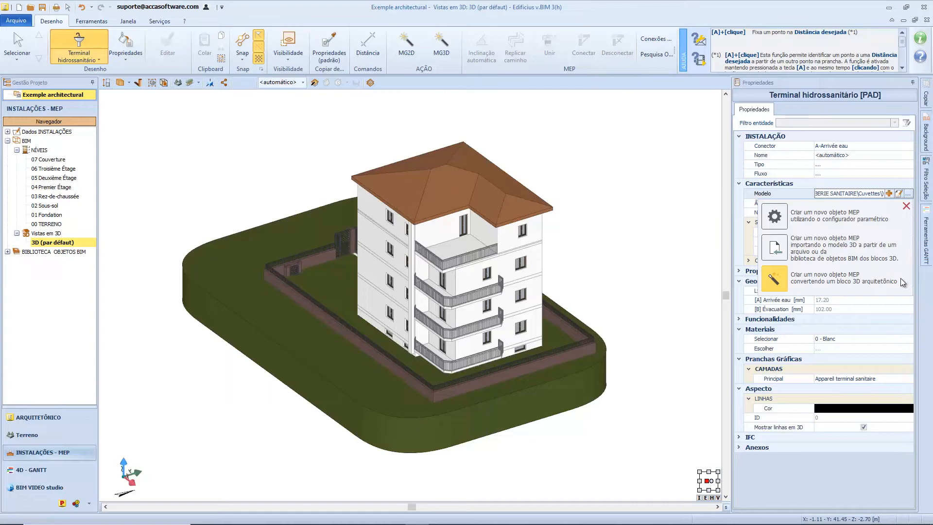
click(900, 279)
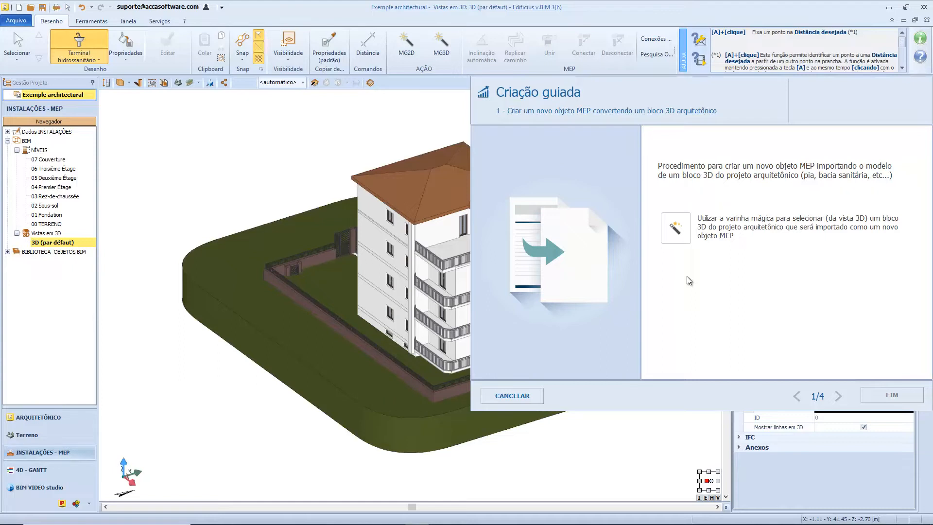
click(675, 227)
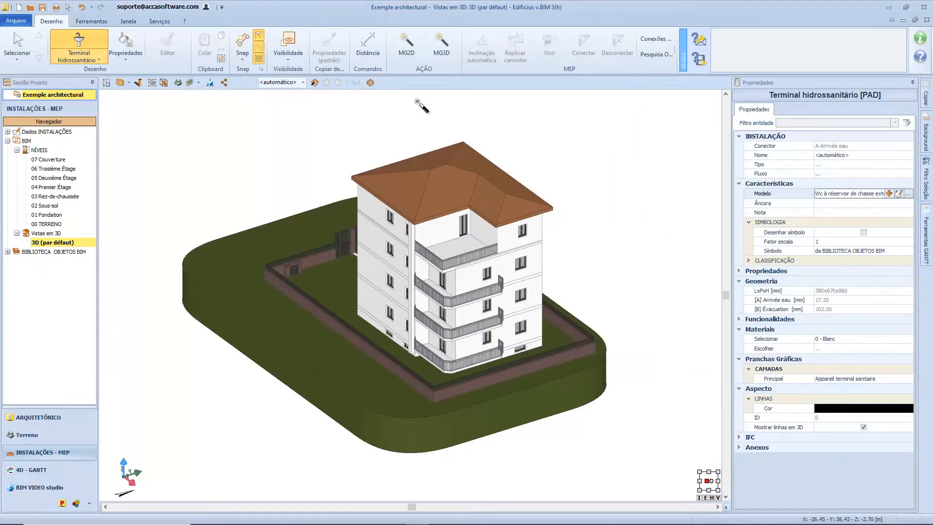
Step: Section the building in the 3D view to expose its interior and pick the shower cabin block for conversion
click(315, 82)
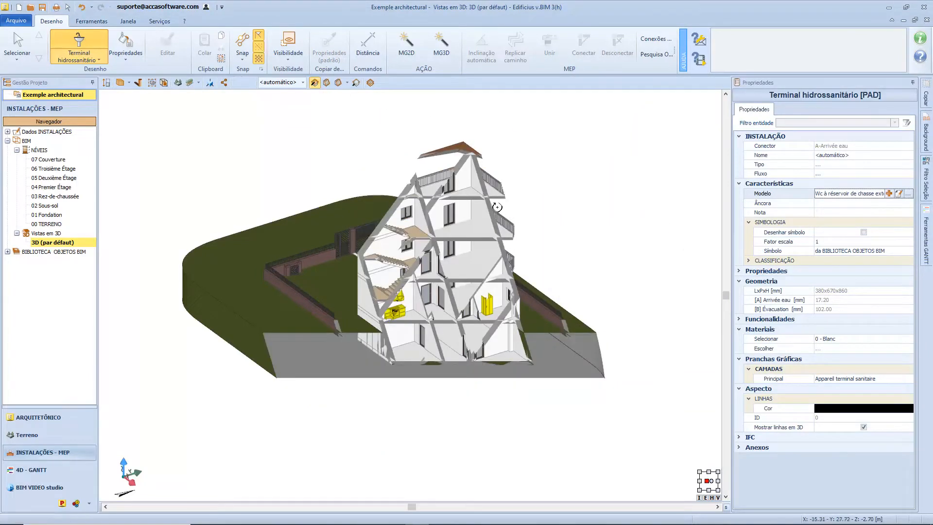
scroll(459, 275, up, 3)
middle_drag(457, 284, 463, 287)
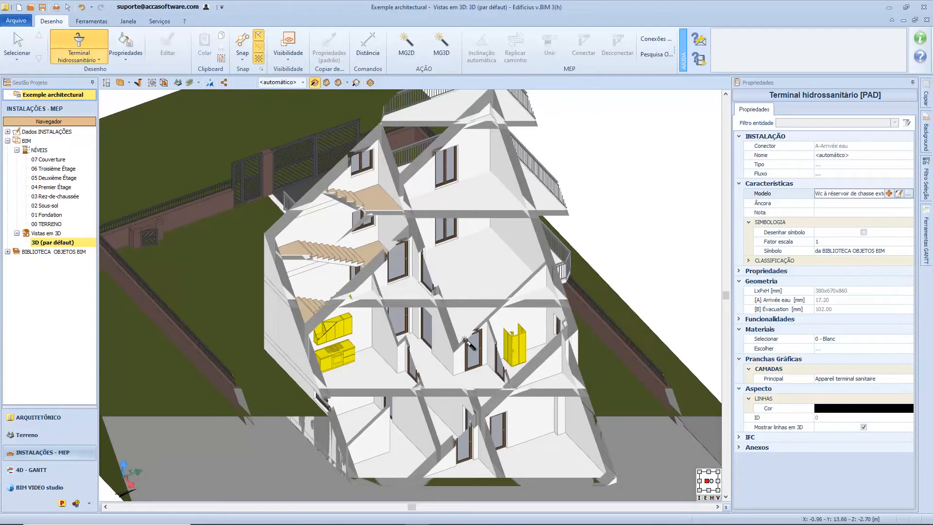
scroll(517, 365, up, 2)
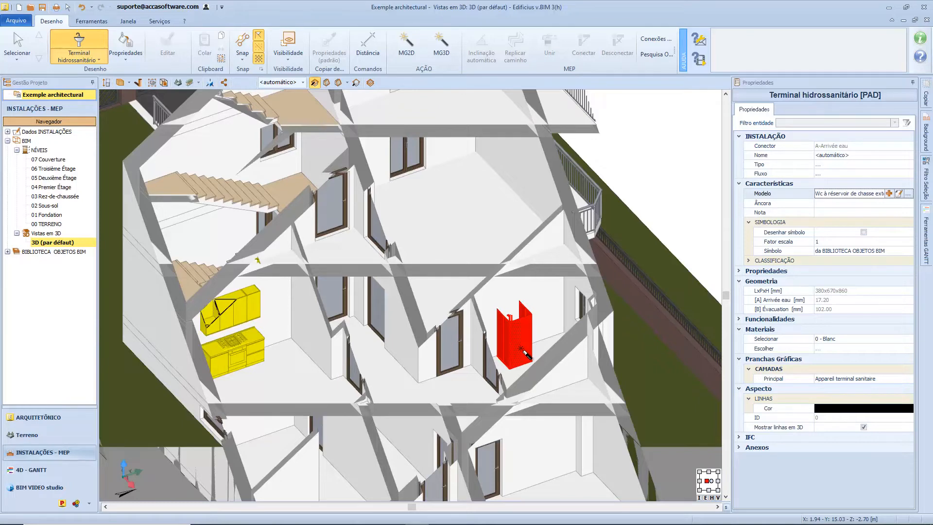
click(525, 354)
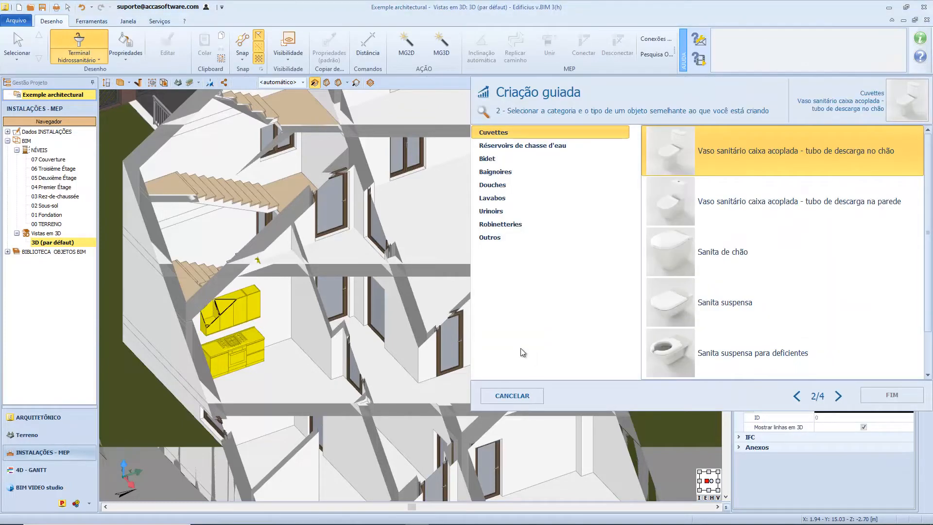
Step: Choose "Base de chuveiro quadrado com cabine e misturador" from the Douches category, inspect its preview, and proceed to the connectors stage
click(566, 187)
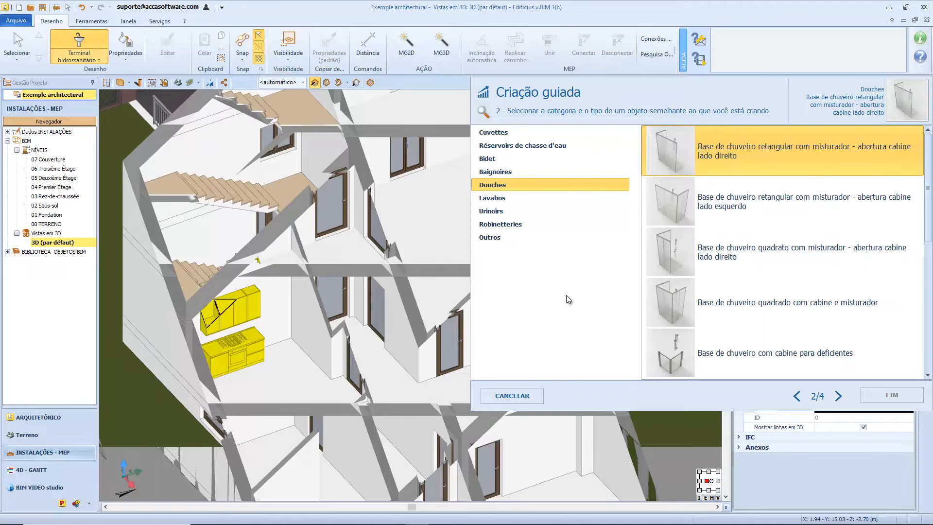
click(665, 313)
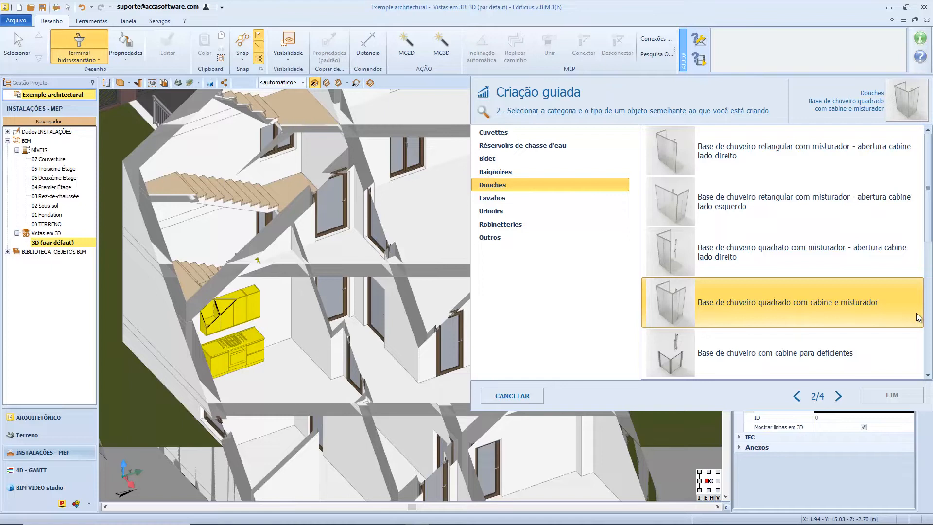
click(839, 395)
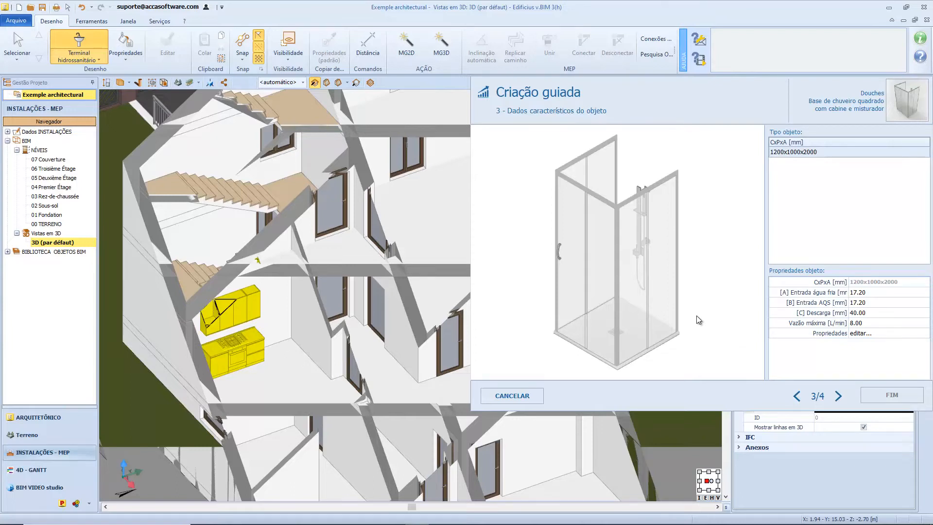
mouse_move(682, 308)
mouse_down()
mouse_move(610, 306)
mouse_move(677, 299)
mouse_up()
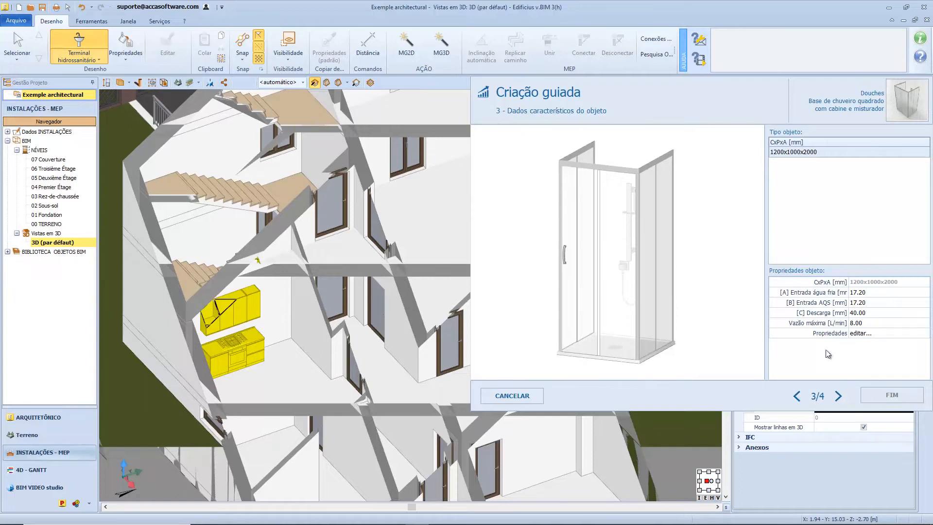
click(838, 396)
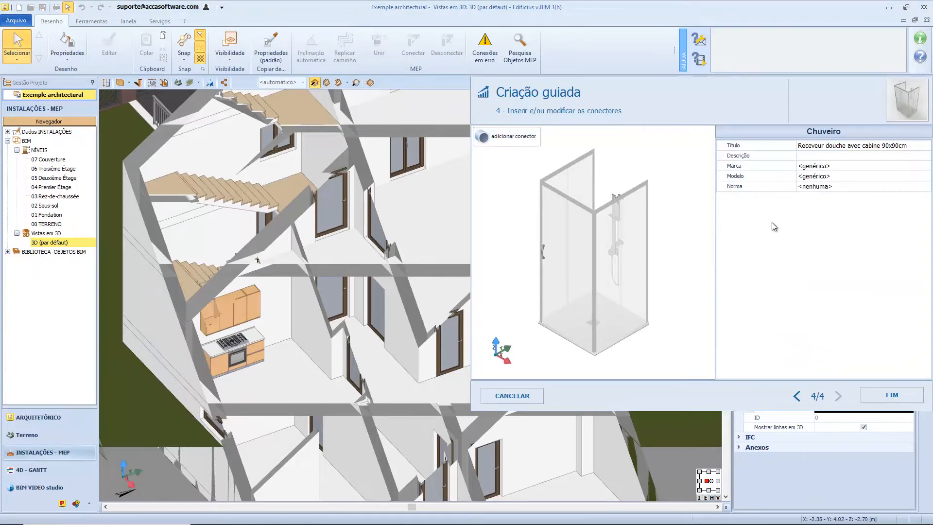
Step: Change the title of the new shower object to Chuveiro
click(899, 145)
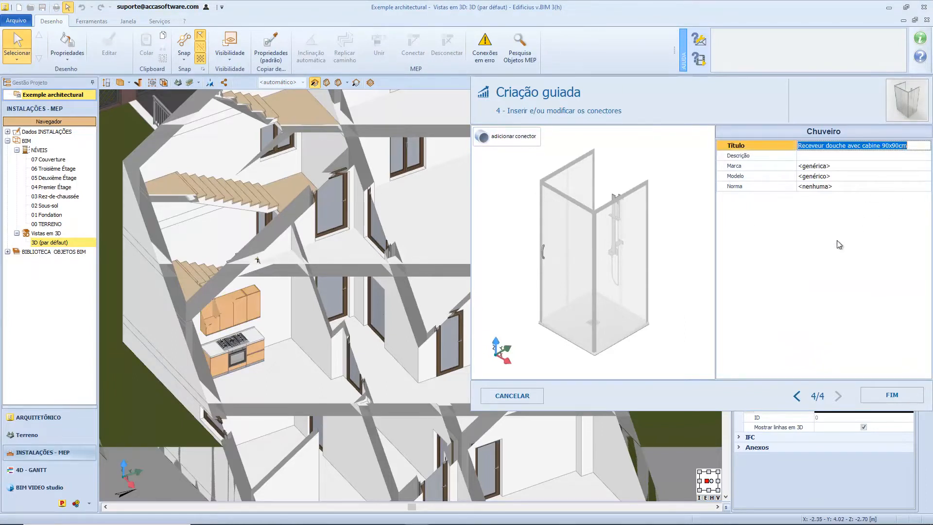
text(Chuveiro)
key(Return)
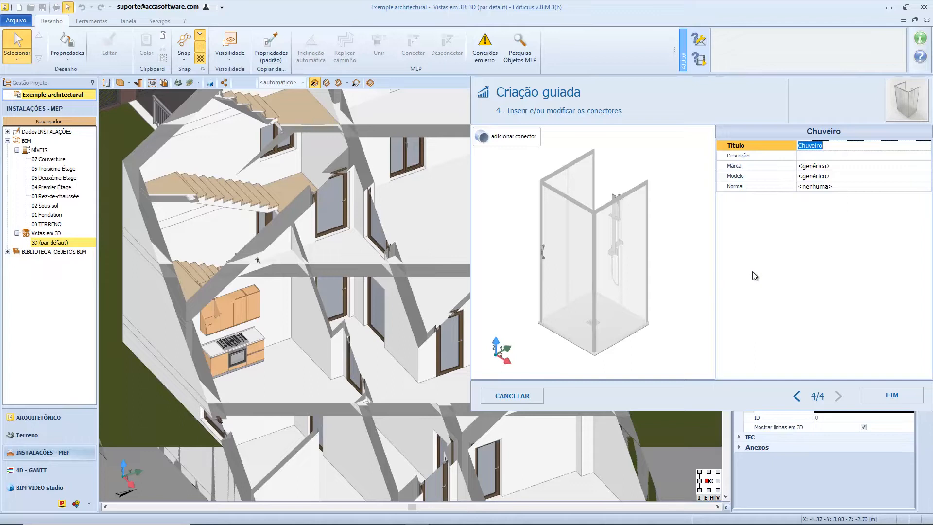
Step: Add a female point connector A with a circular profile at the centre of the shower mixer's square plate
click(508, 136)
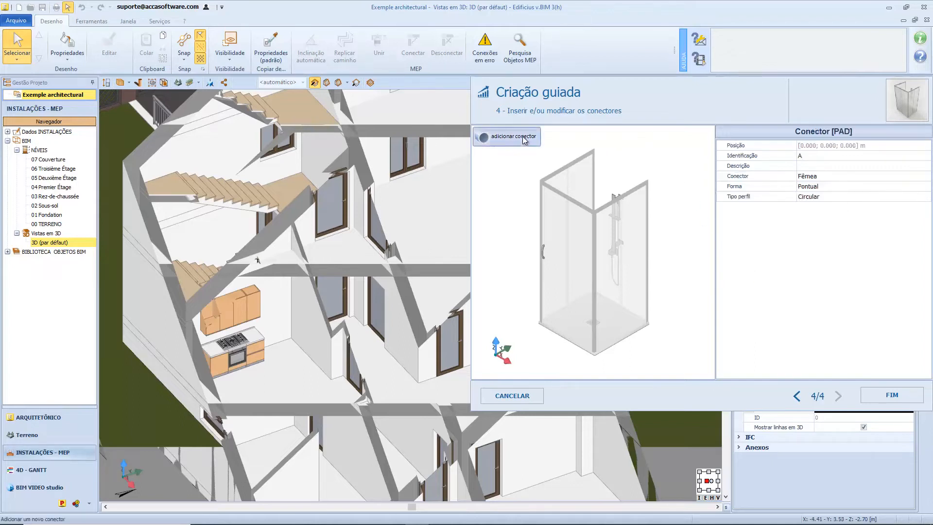
middle_drag(606, 229, 554, 216)
scroll(665, 267, up, 5)
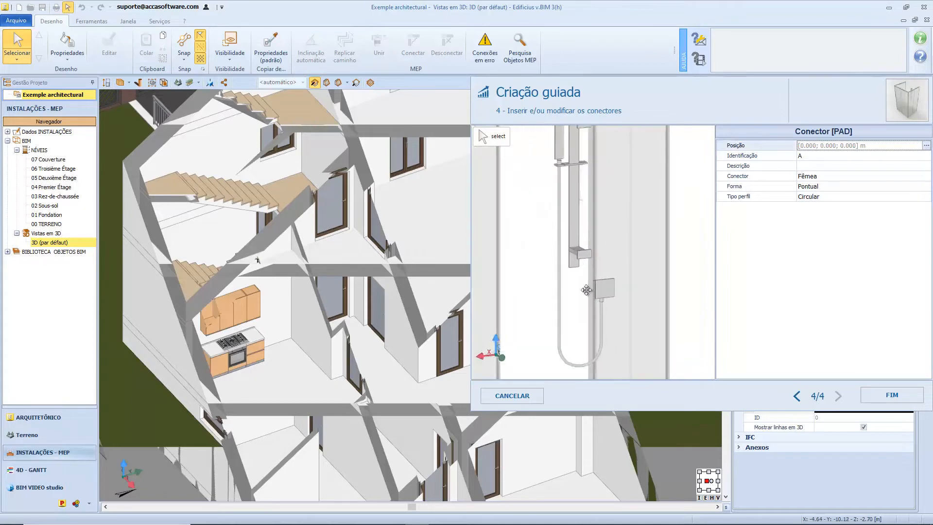
scroll(602, 291, up, 1)
middle_drag(611, 282, 610, 218)
click(626, 264)
scroll(625, 265, up, 3)
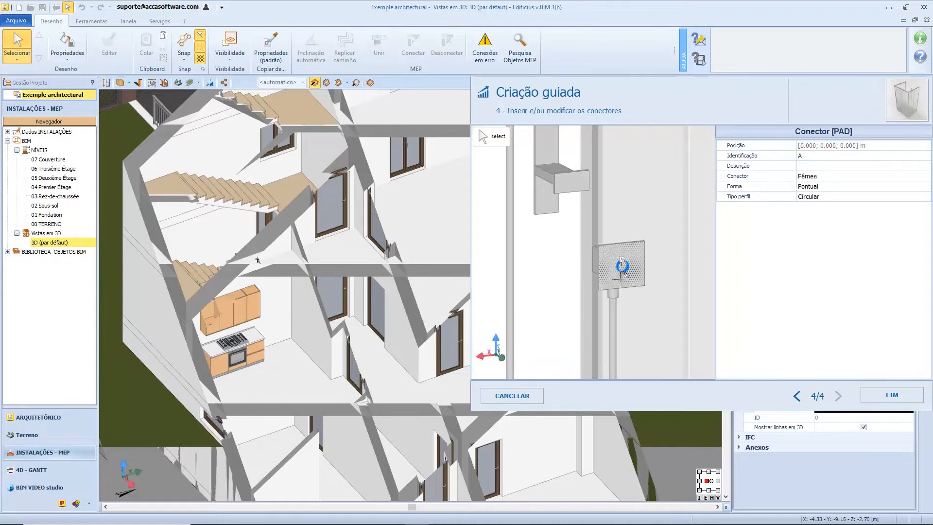
click(625, 271)
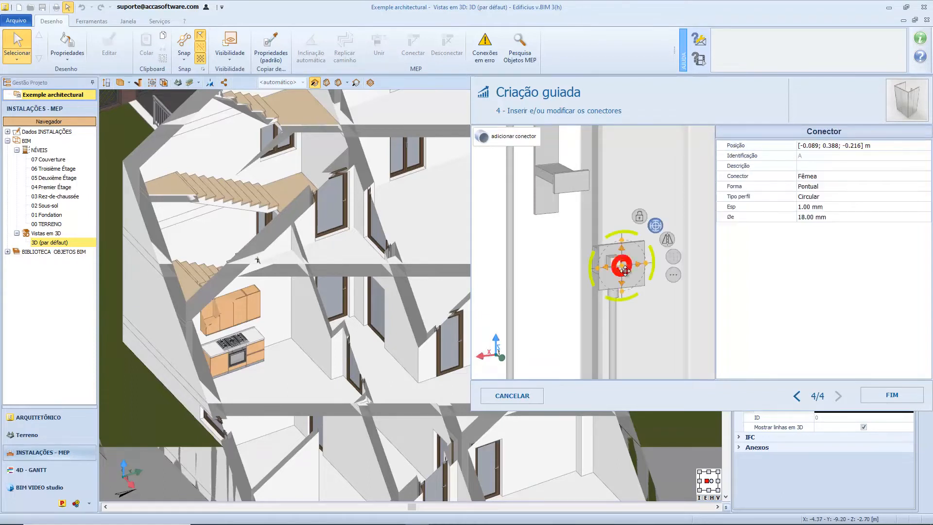
Step: Set connector A's thickness to 3.20 mm and its outer diameter to 17.20 mm
click(812, 206)
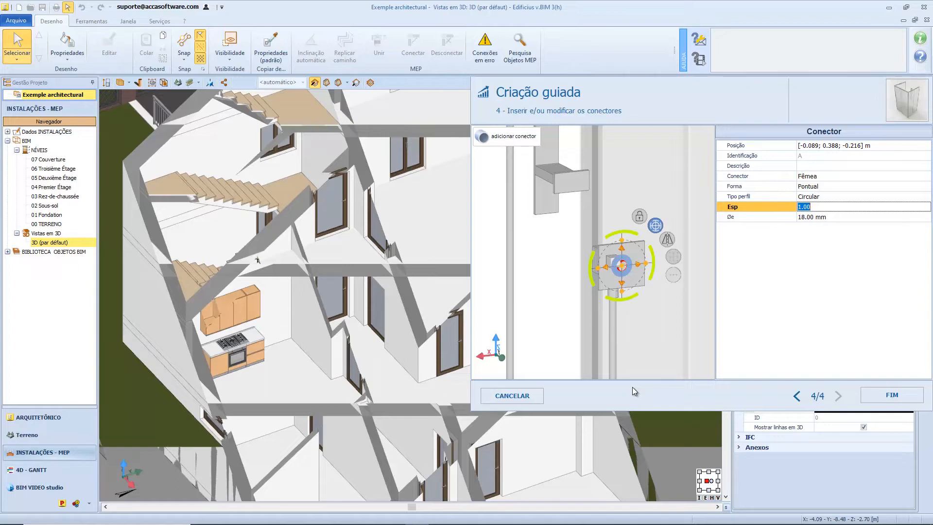
text(3.20)
key(Return)
click(807, 222)
text(1)
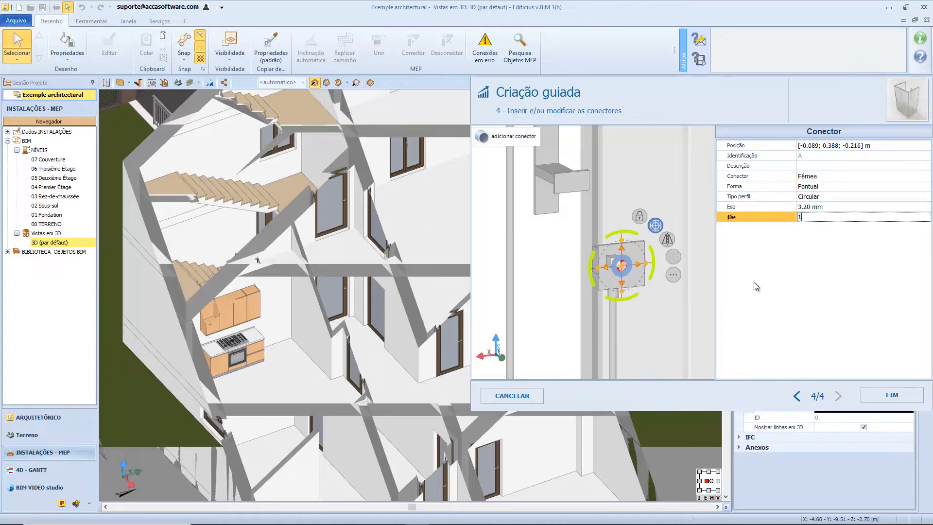
text(7.20)
key(Return)
Step: Change the connector's profile type to Retangular and deselect the connector
click(900, 197)
click(926, 196)
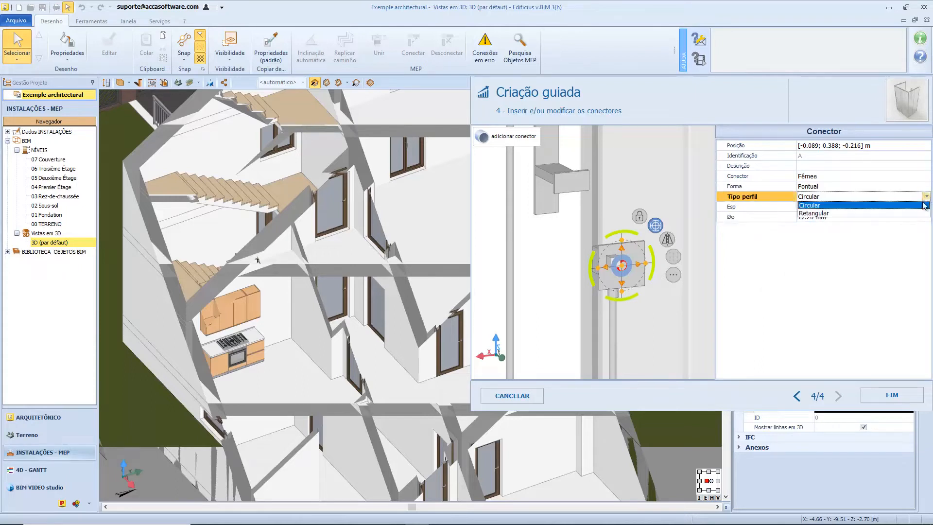
click(911, 214)
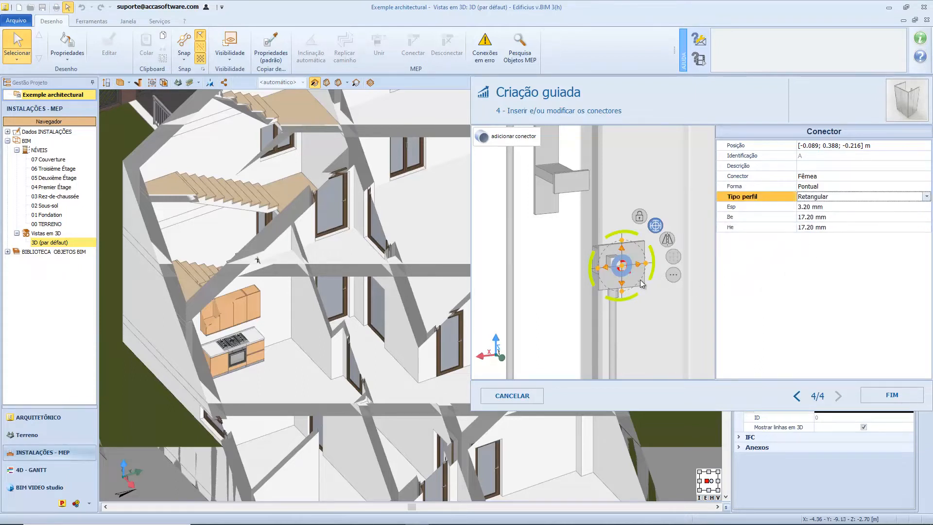
click(620, 266)
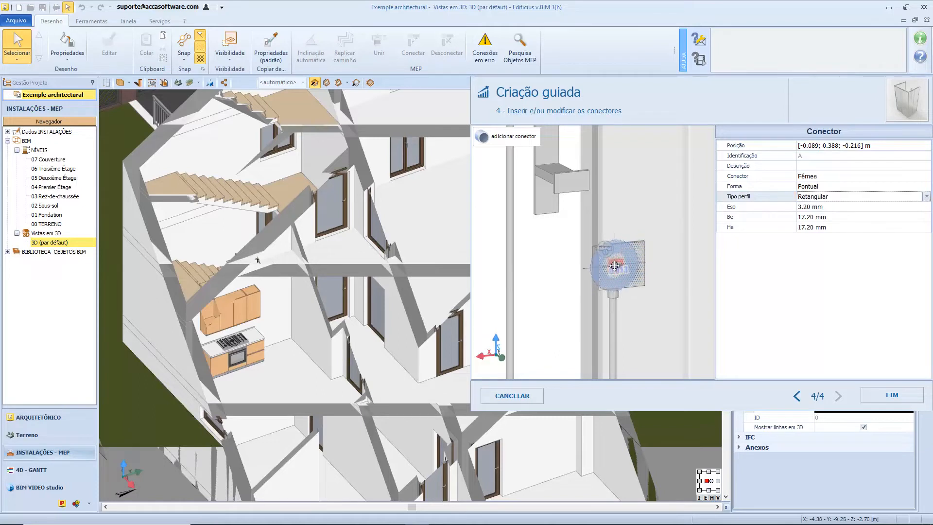
key(Escape)
key(Escape)
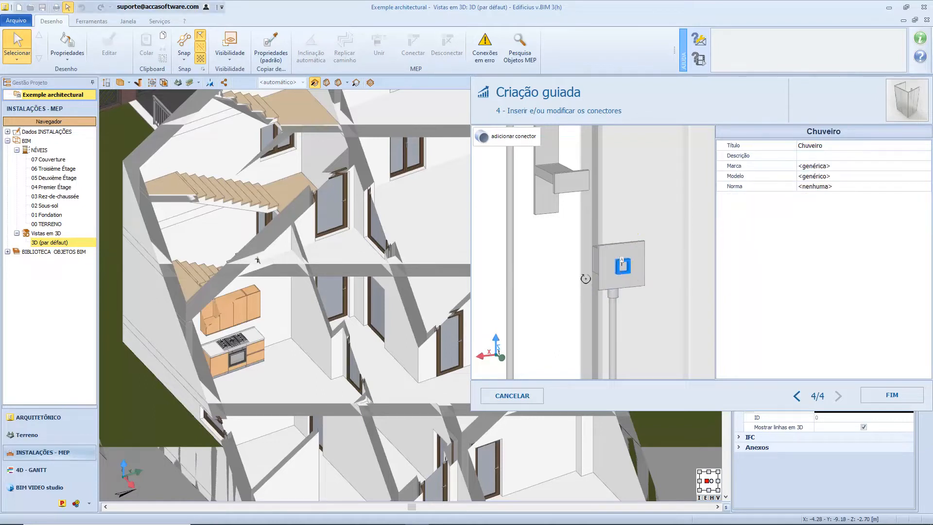
Step: Check the whole shower cabin with its connector and finish the guided creation
scroll(623, 282, down, 5)
middle_drag(628, 278, 548, 292)
scroll(548, 293, down, 1)
click(893, 394)
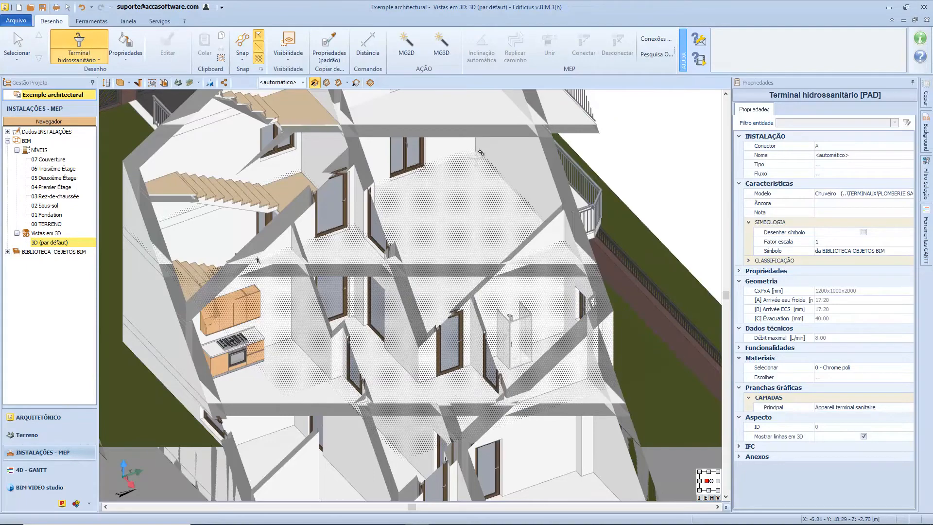
Step: Place the new Chuveiro terminal in the room corner one floor above the original cabin and inspect it up close
middle_drag(464, 223, 463, 211)
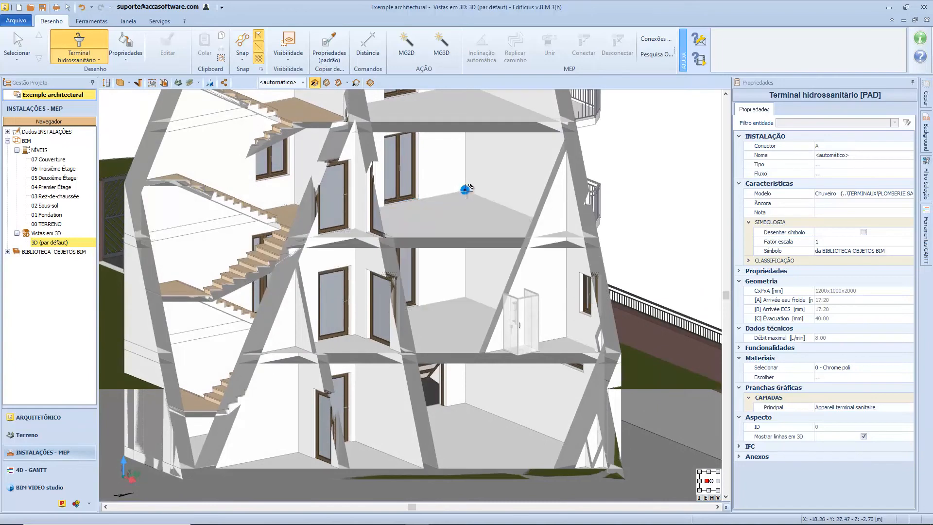
click(466, 190)
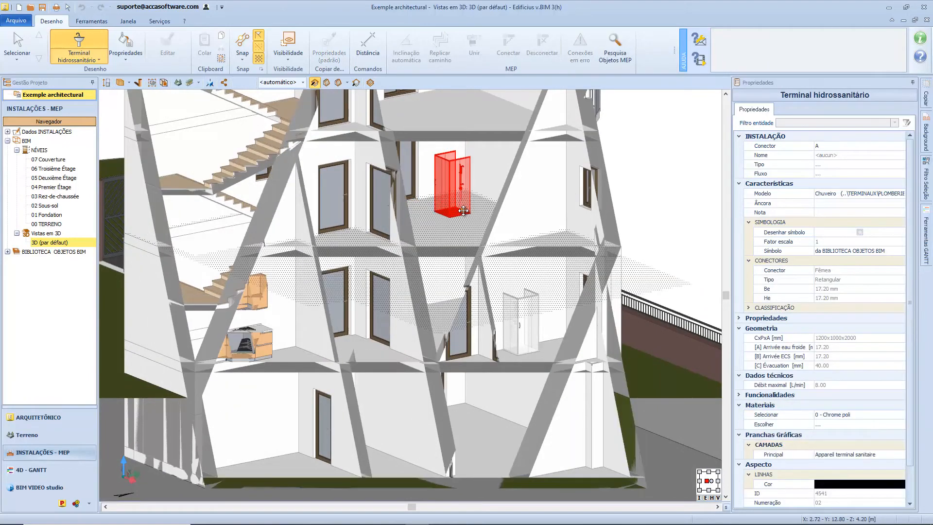
scroll(465, 192, down, 2)
scroll(465, 199, up, 4)
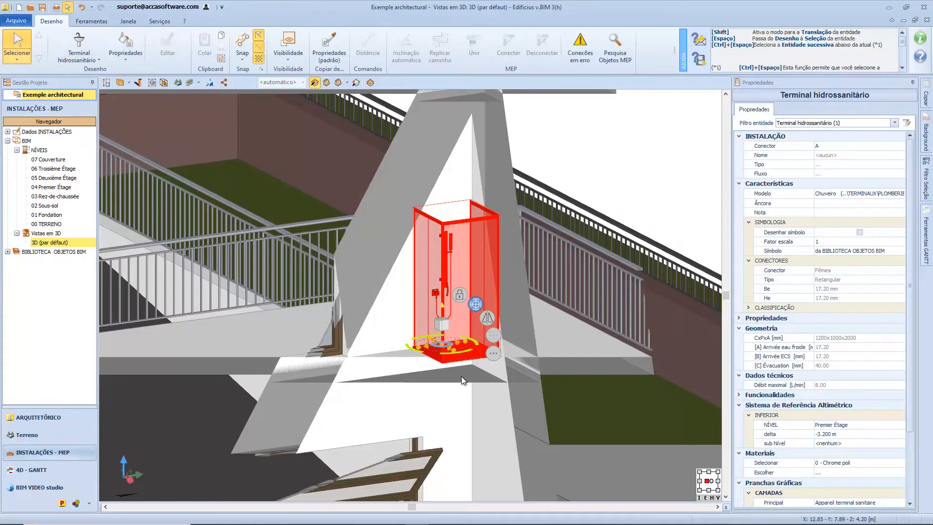
scroll(462, 377, up, 5)
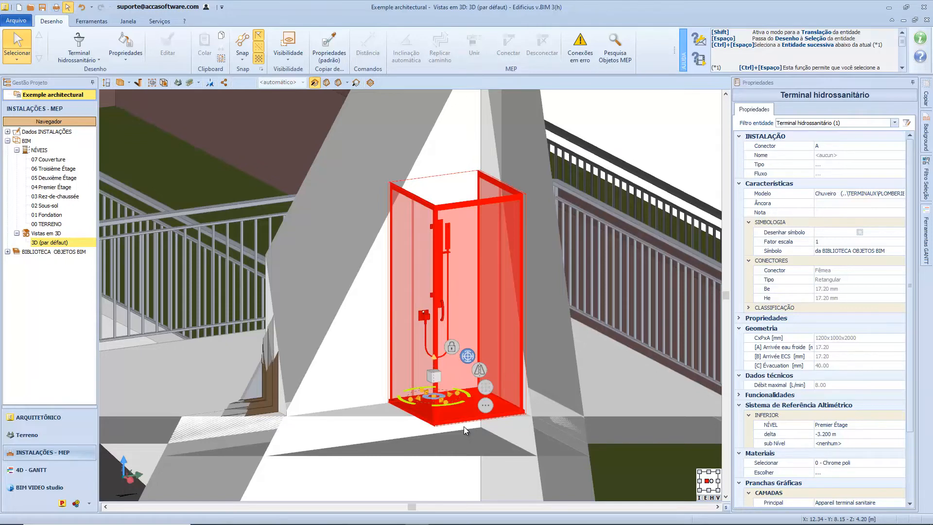
Step: Open the Chuveiro 90x90 block from the project's 3D blocks library, inspect it, and review and accept its model size and orientation settings
click(8, 252)
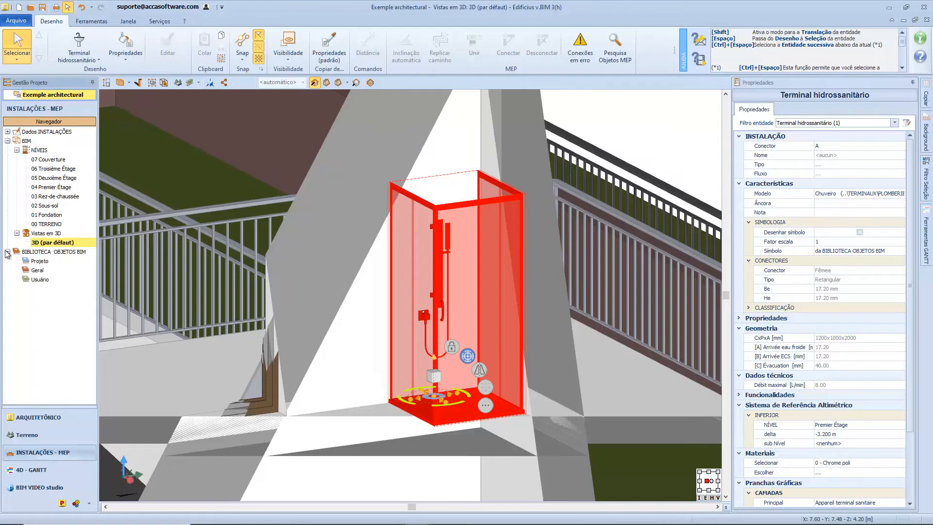
click(48, 261)
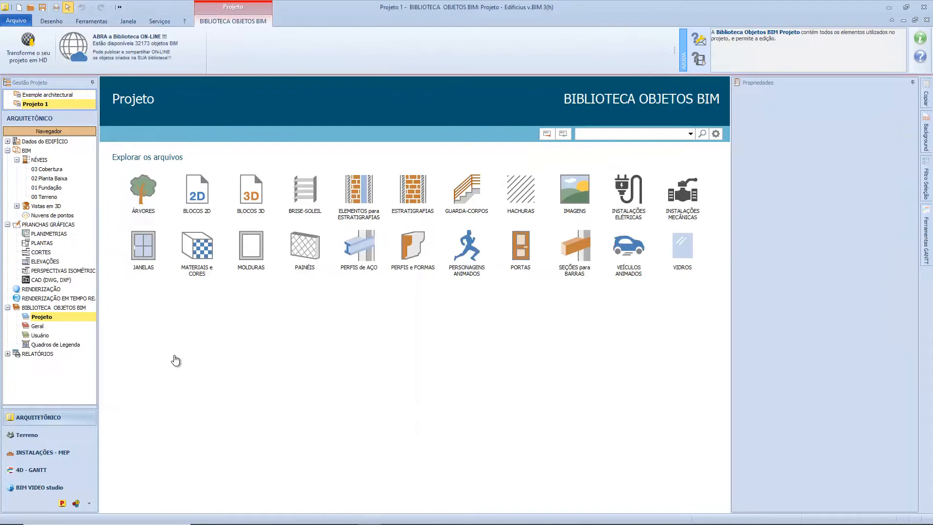
click(251, 185)
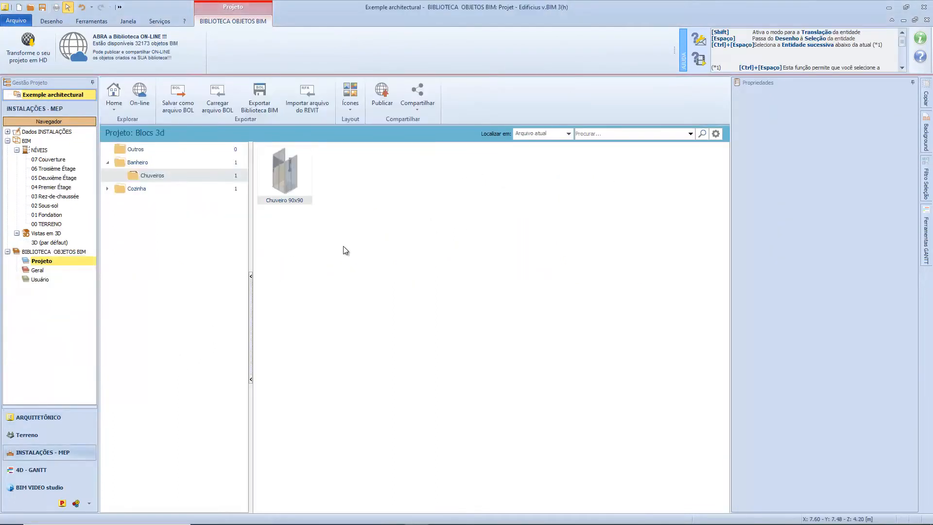
double_click(301, 182)
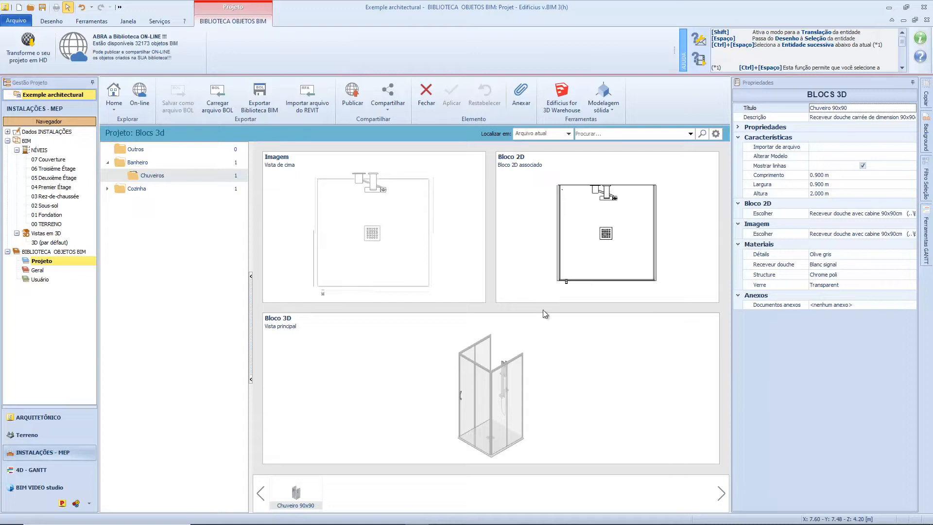
mouse_move(540, 375)
mouse_down()
mouse_move(521, 369)
mouse_move(555, 365)
mouse_up()
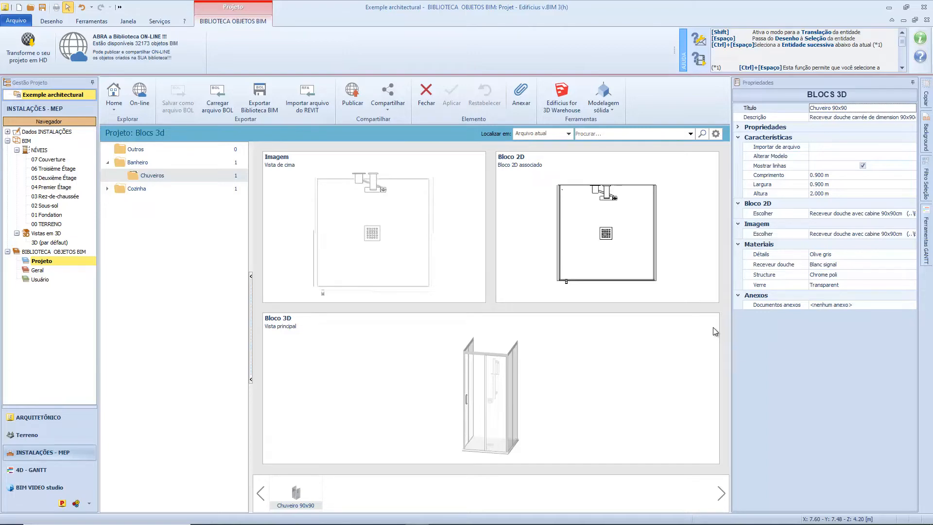
click(911, 157)
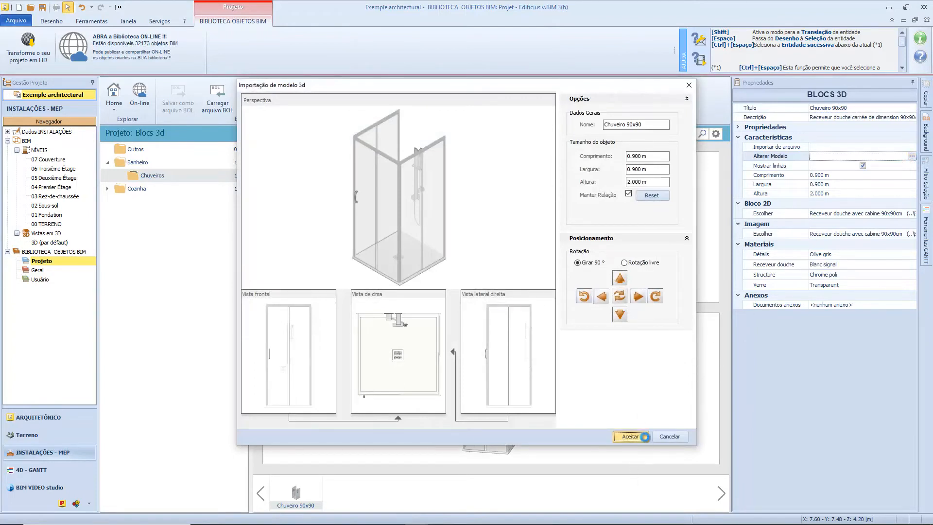
click(630, 437)
Step: Assign the glossy varnished metal Marfim to the shower block's Détails material, apply the block changes and return to the default 3D view
click(910, 256)
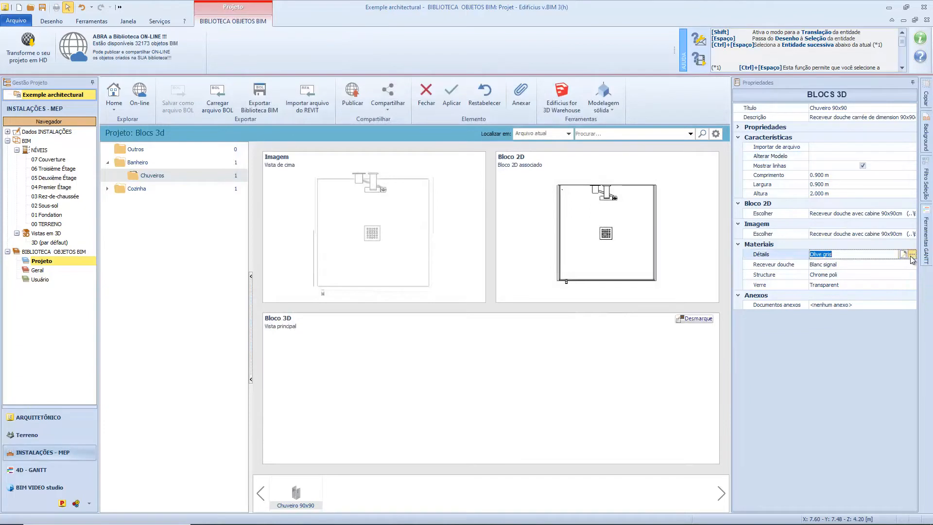
click(911, 255)
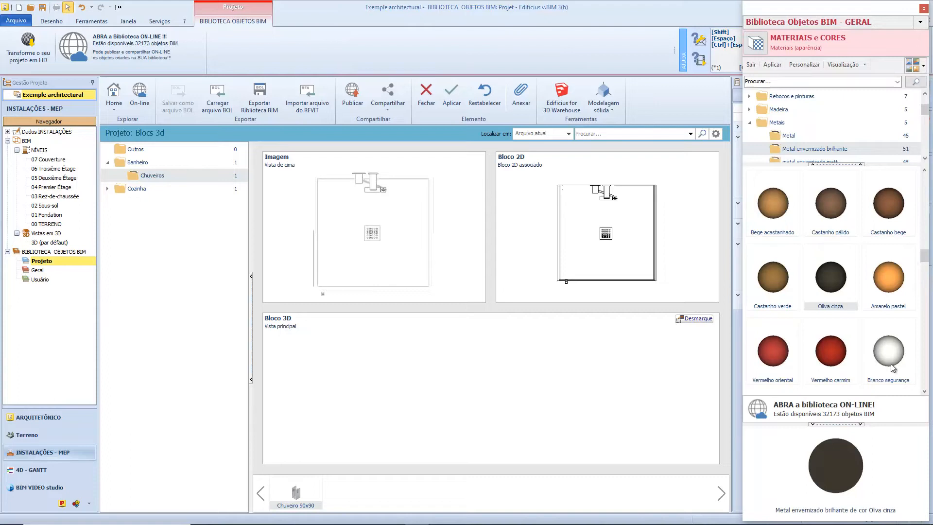
scroll(897, 346, down, 1)
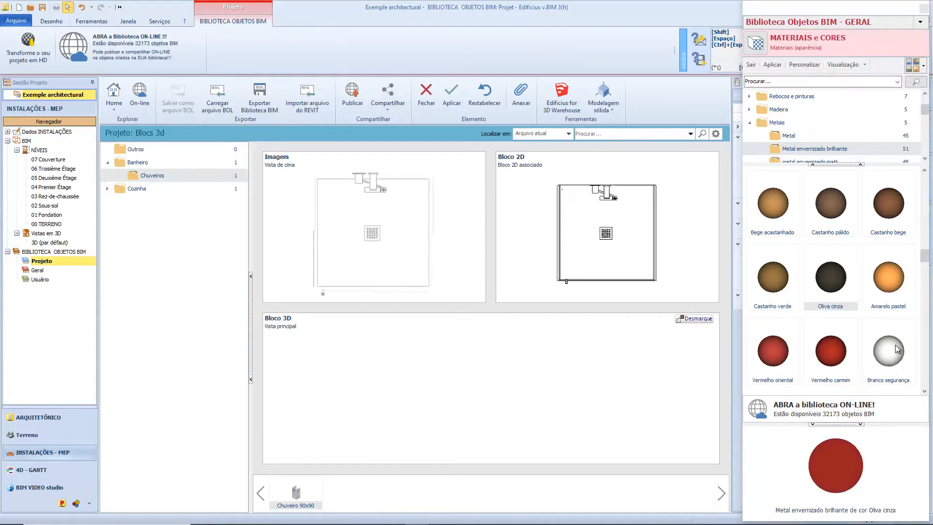
scroll(904, 293, down, 3)
scroll(904, 293, up, 2)
scroll(904, 292, up, 3)
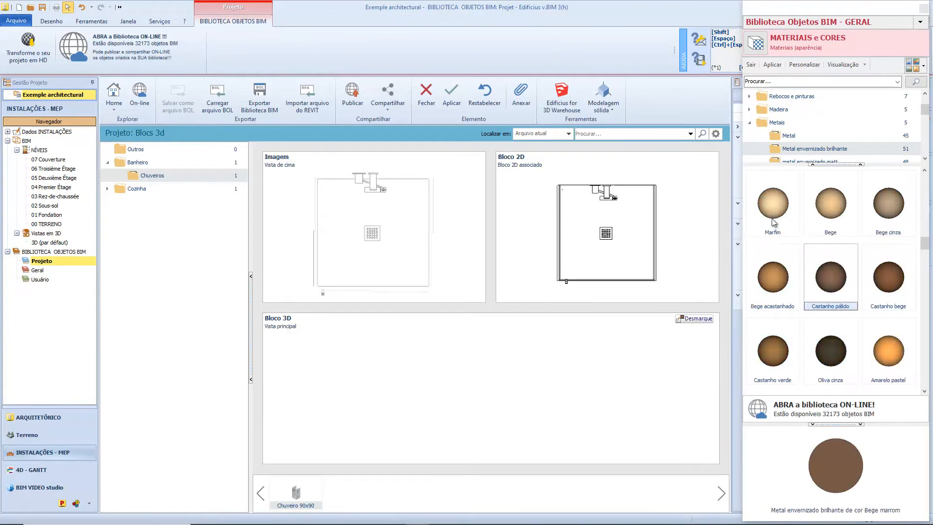
click(772, 177)
click(771, 65)
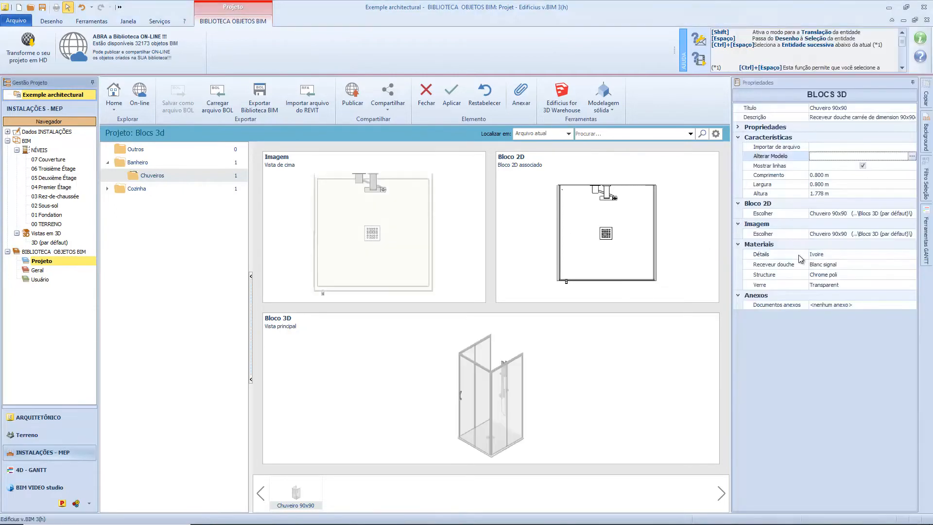
click(453, 95)
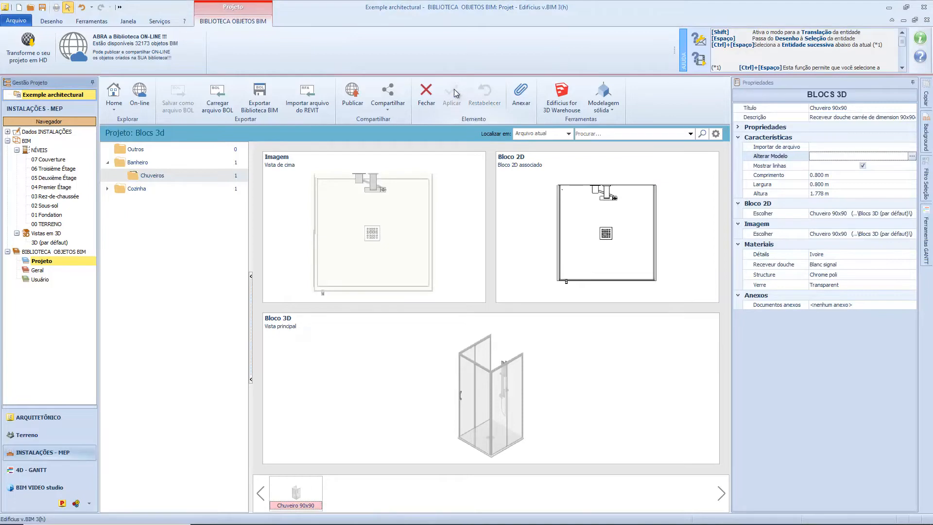
click(53, 242)
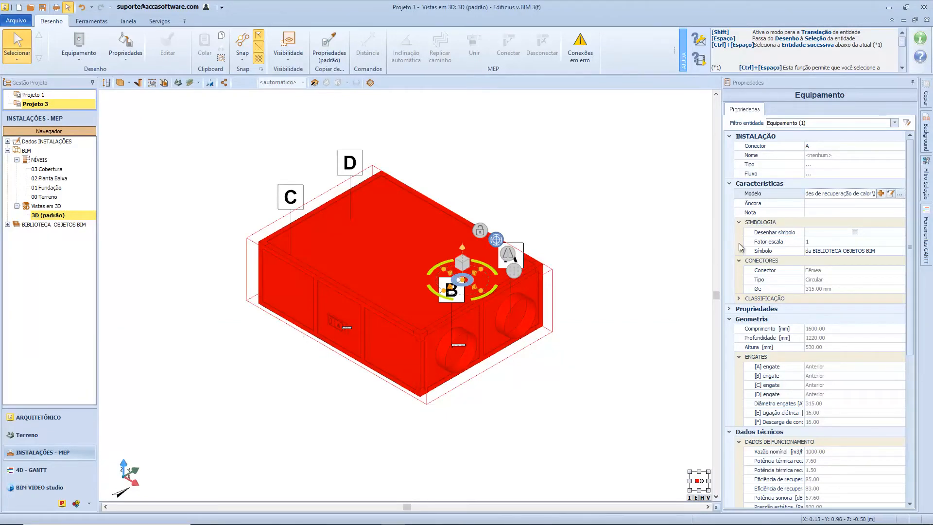
Step: Open the heat recovery unit's model for editing, inspect it from the front, and review its description, brand, model and standard fields
click(891, 193)
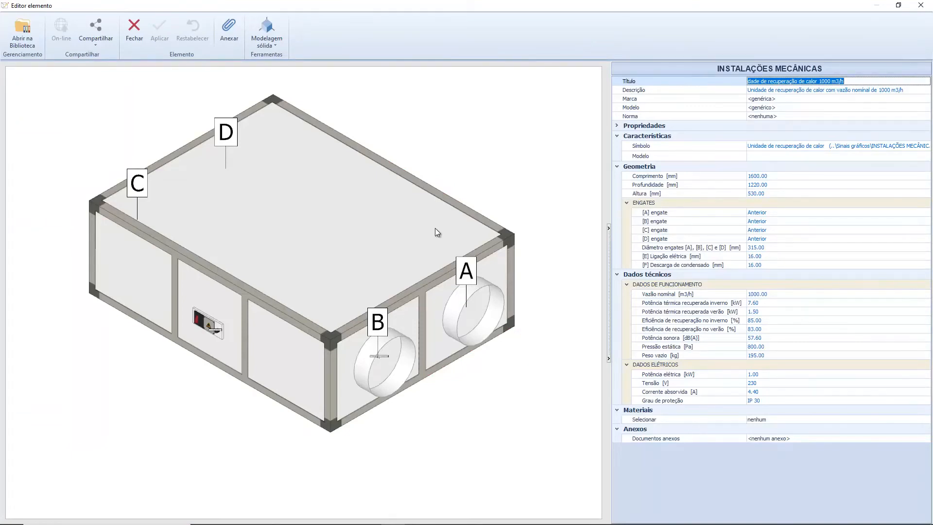
drag(436, 232, 425, 216)
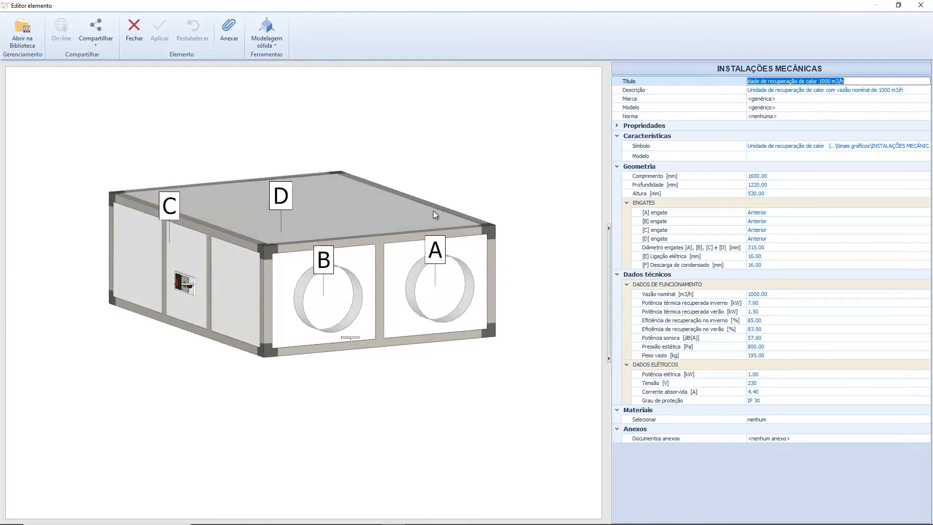
click(681, 90)
click(681, 97)
click(681, 107)
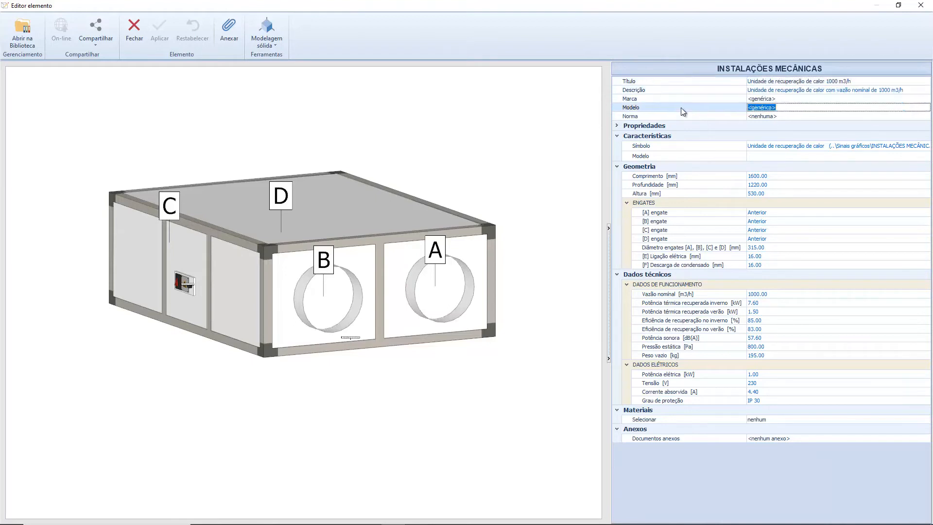
click(678, 116)
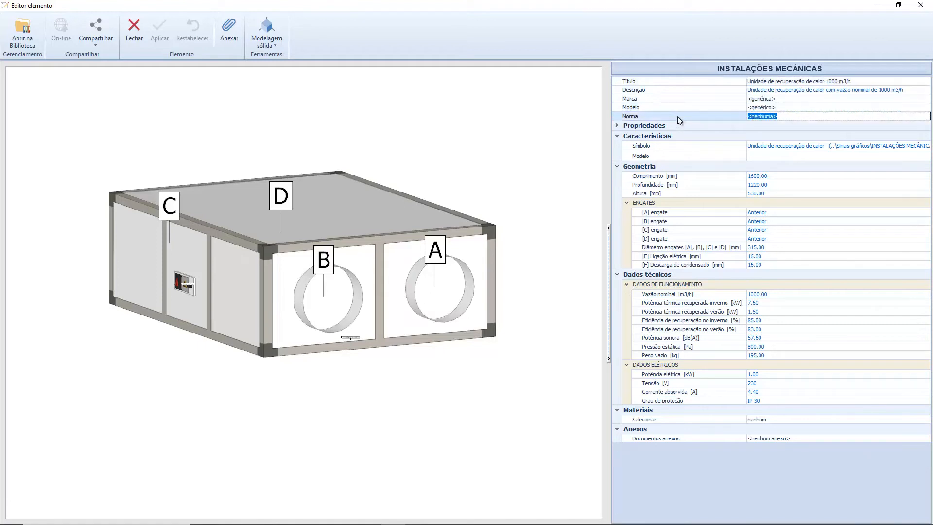
Step: Examine the heat recovery unit's custom object property list and close it without making changes
click(617, 125)
click(789, 138)
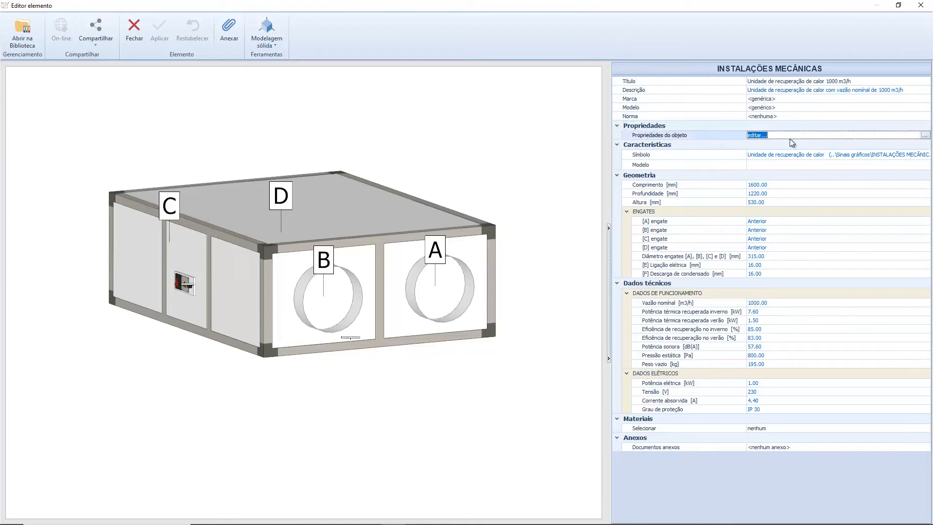
click(926, 136)
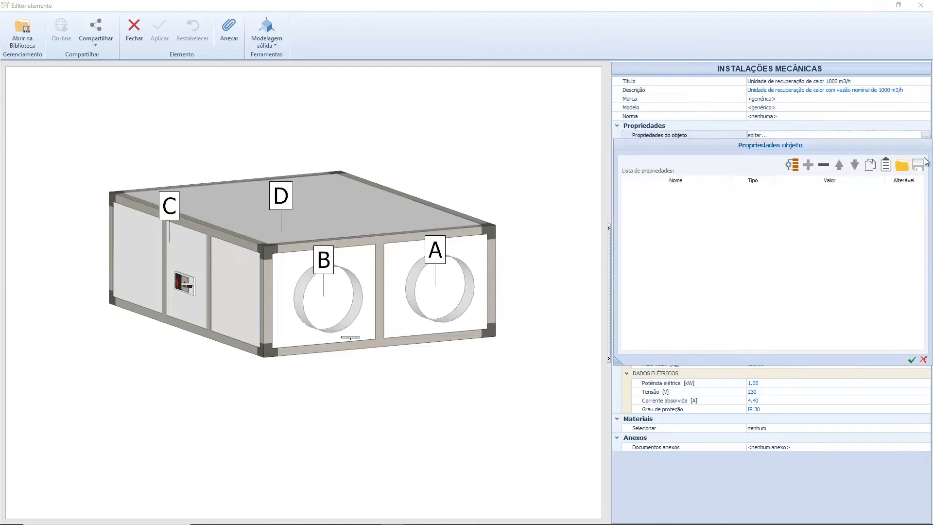
click(923, 361)
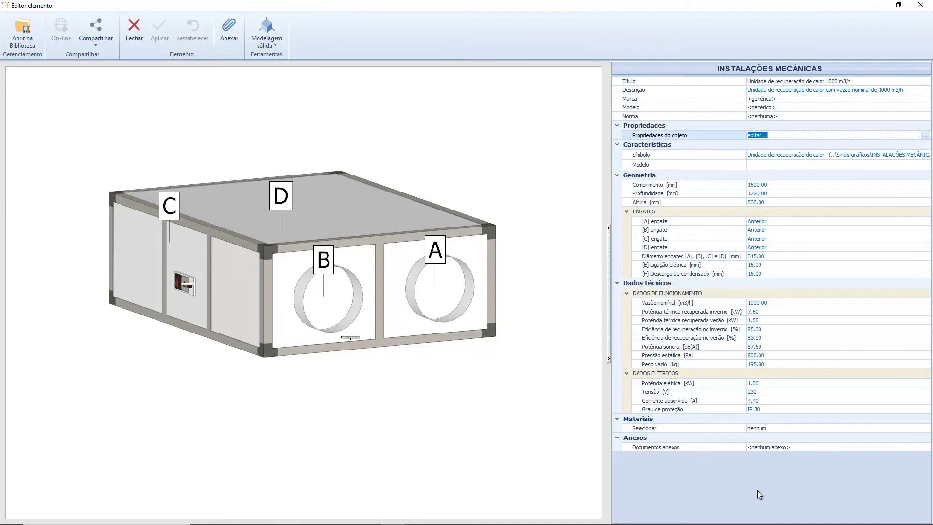
Step: Modify the heat recovery model's data by setting its Comprimento to 1650 mm
click(859, 164)
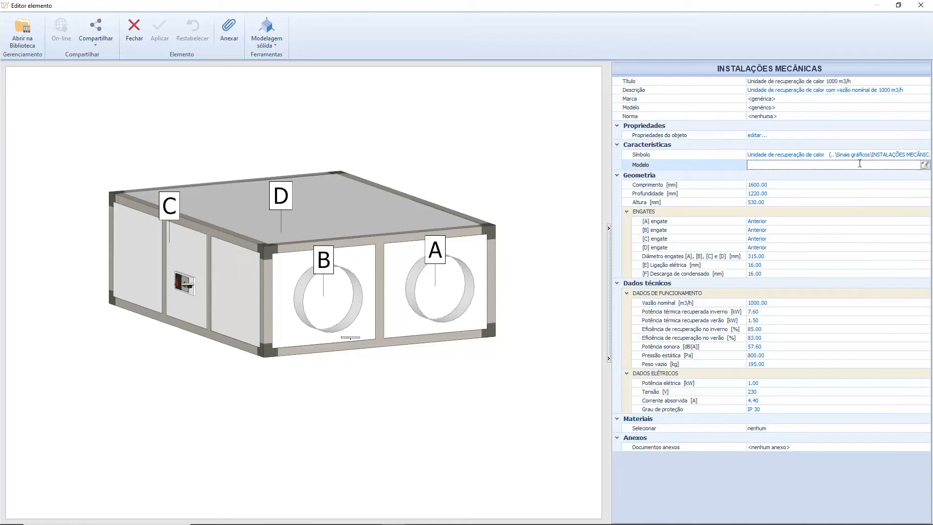
click(925, 166)
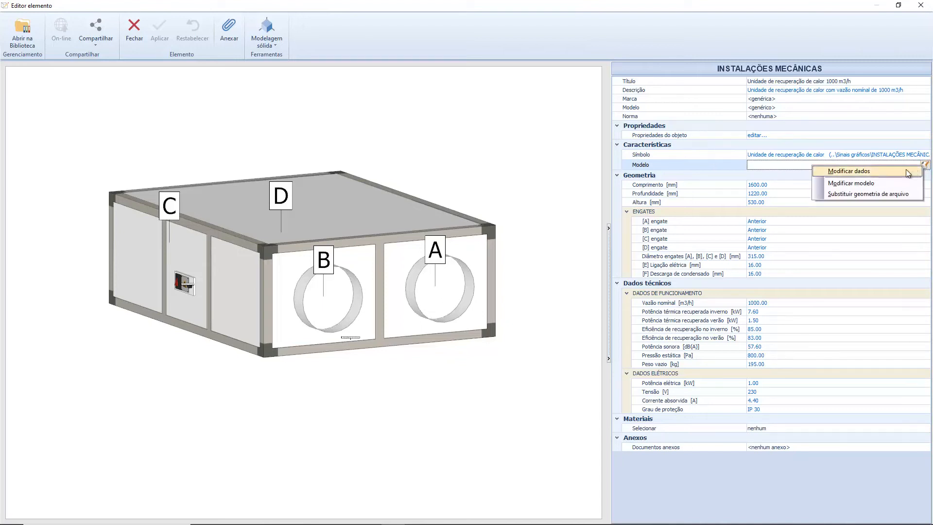
click(906, 170)
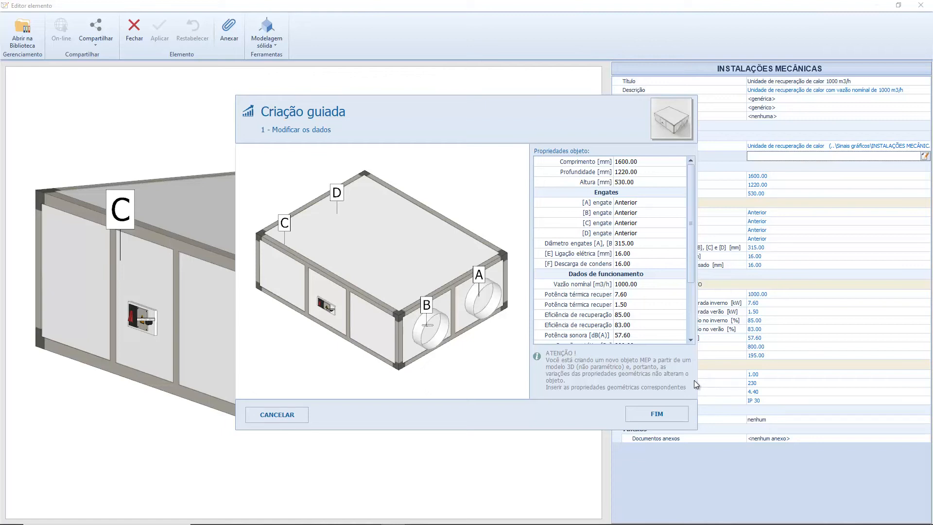
click(598, 162)
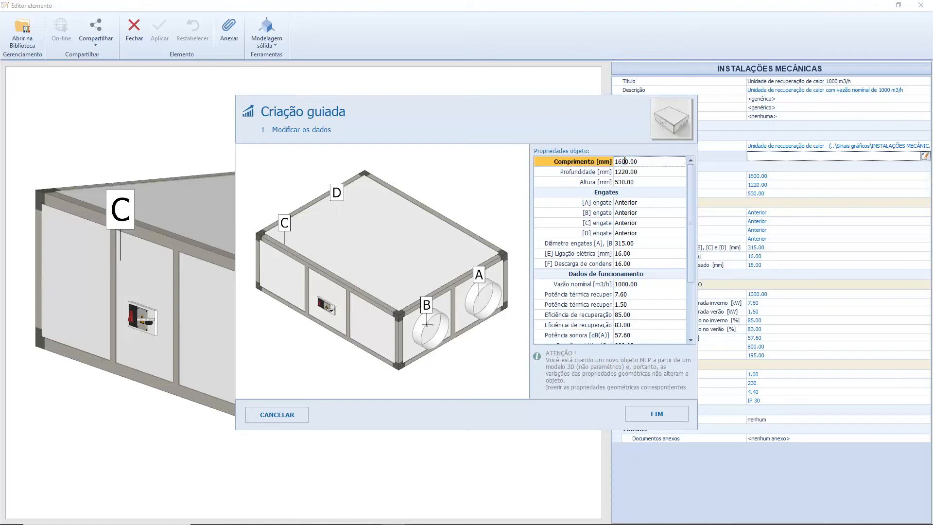
key(Left)
text(50)
key(Delete)
key(Delete)
key(Return)
Step: Browse the object types offered for modifying the heat recovery model, and leave the selection without changing the type
click(925, 156)
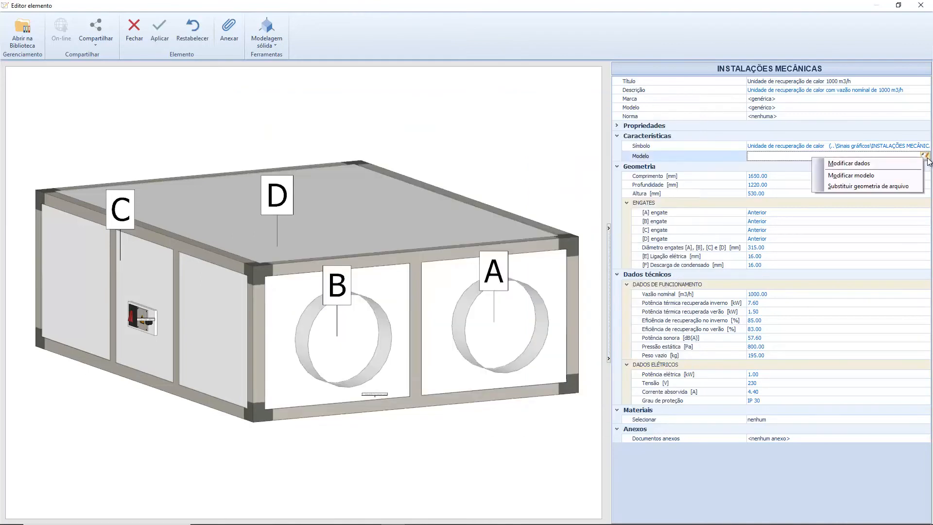
click(904, 175)
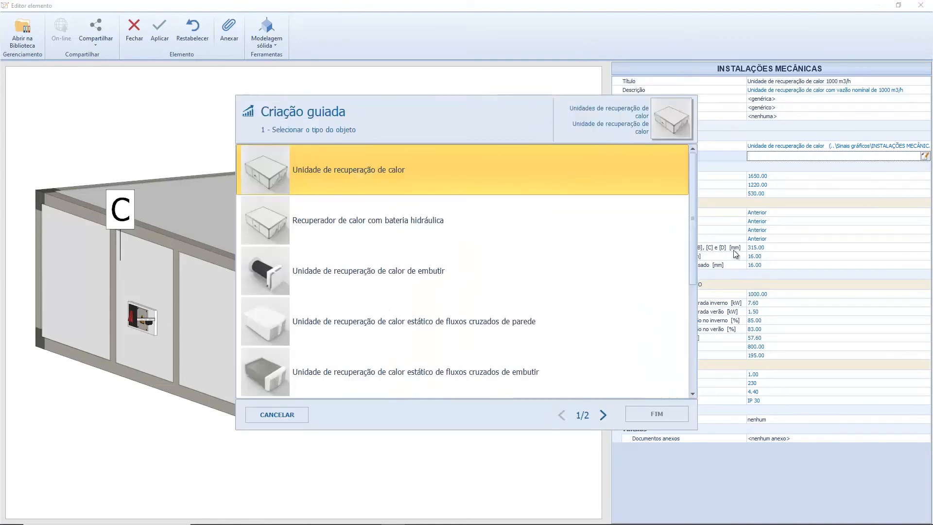
scroll(624, 248, down, 2)
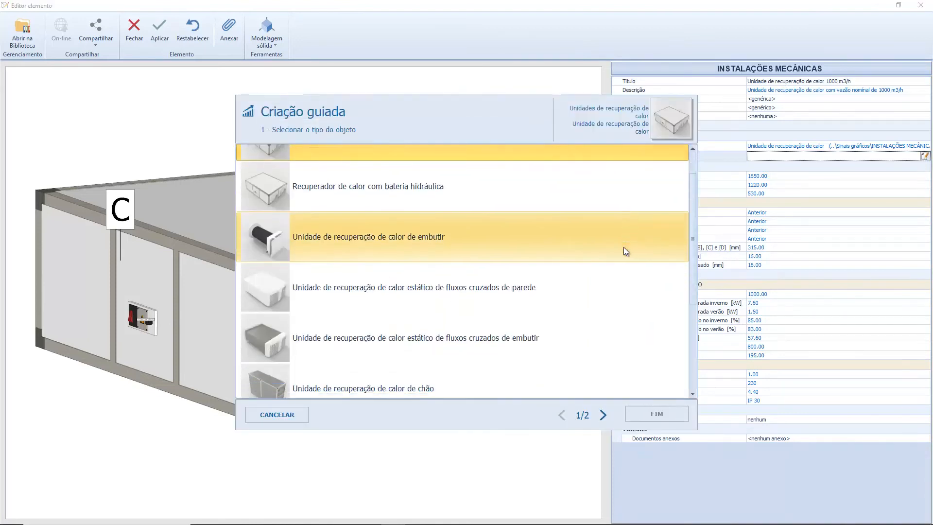
scroll(624, 250, down, 1)
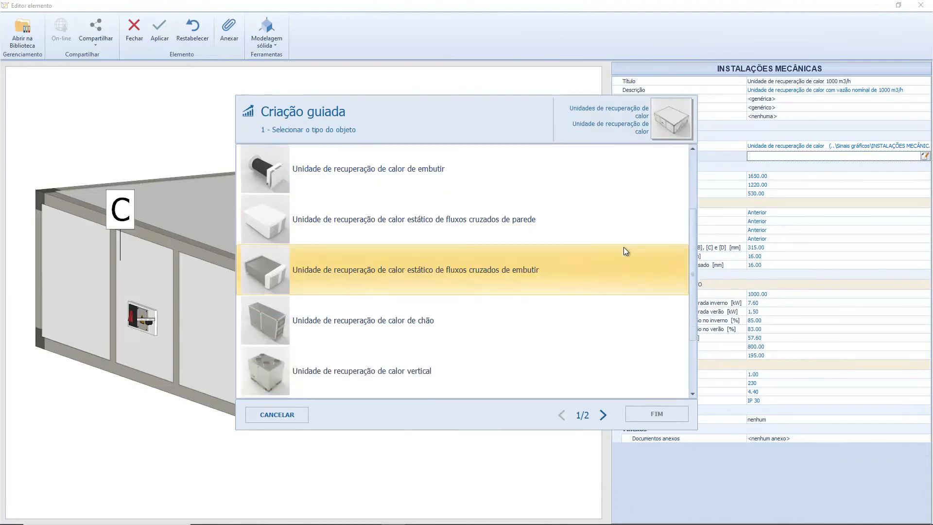
scroll(624, 250, down, 1)
scroll(623, 247, down, 1)
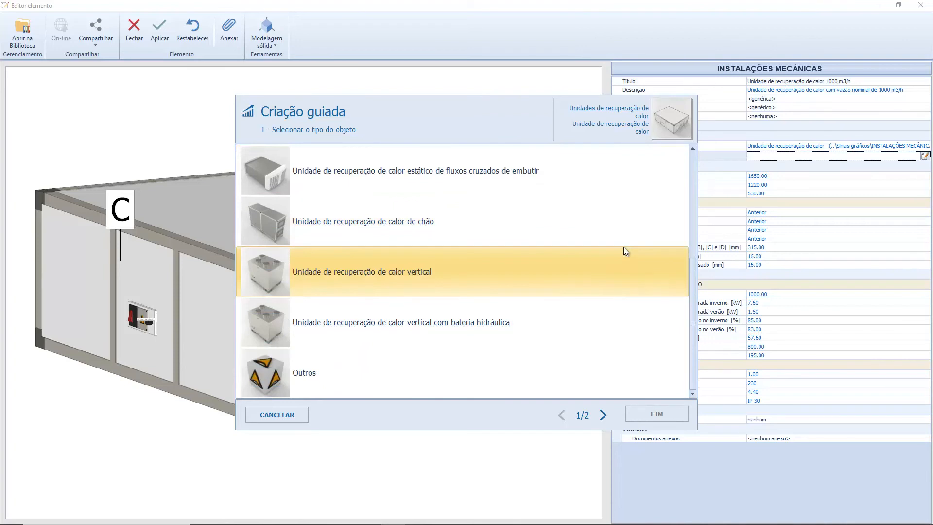
drag(692, 275, 694, 162)
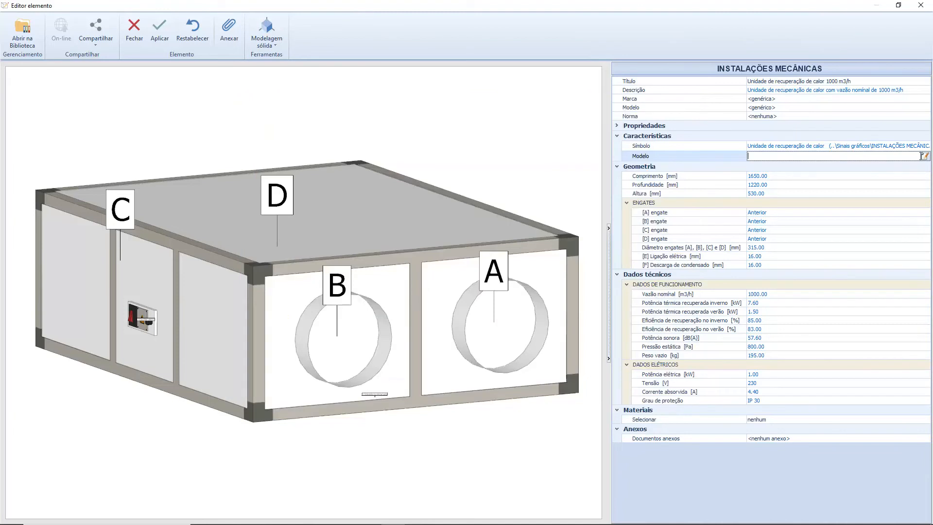
Step: Start replacing the heat recovery unit's geometry with the 3D model from the file Recuperador.ifc
click(924, 156)
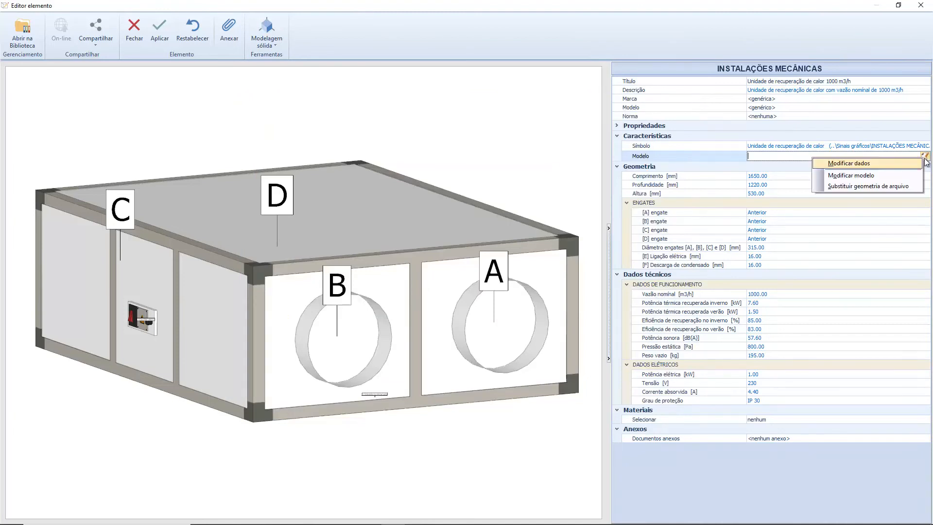
click(900, 186)
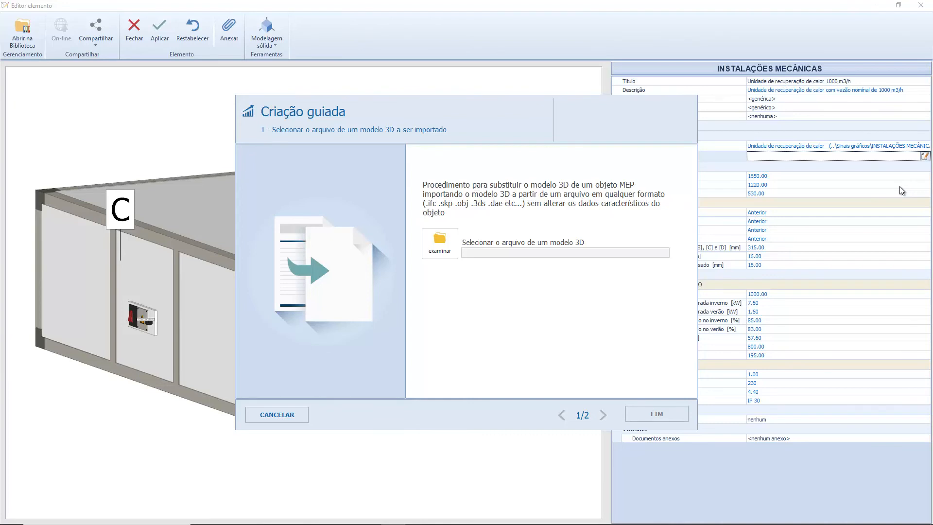
click(440, 242)
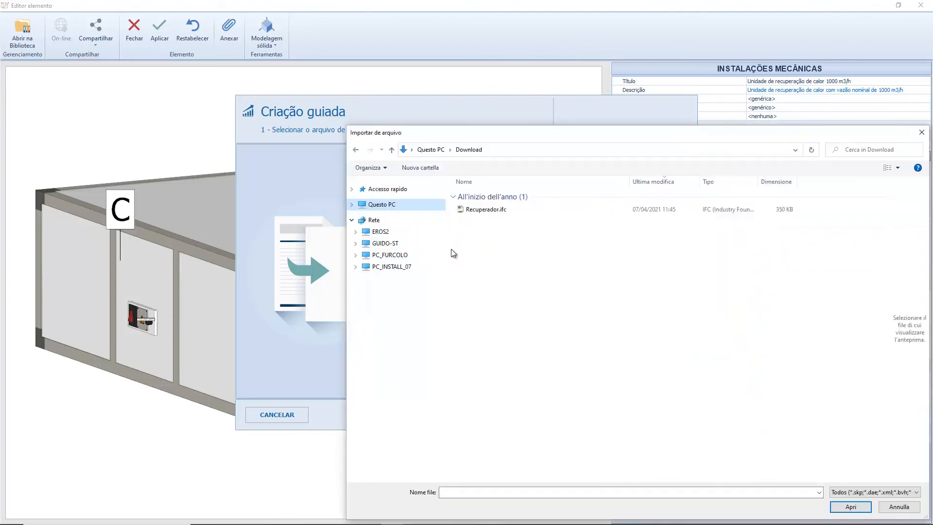
double_click(513, 210)
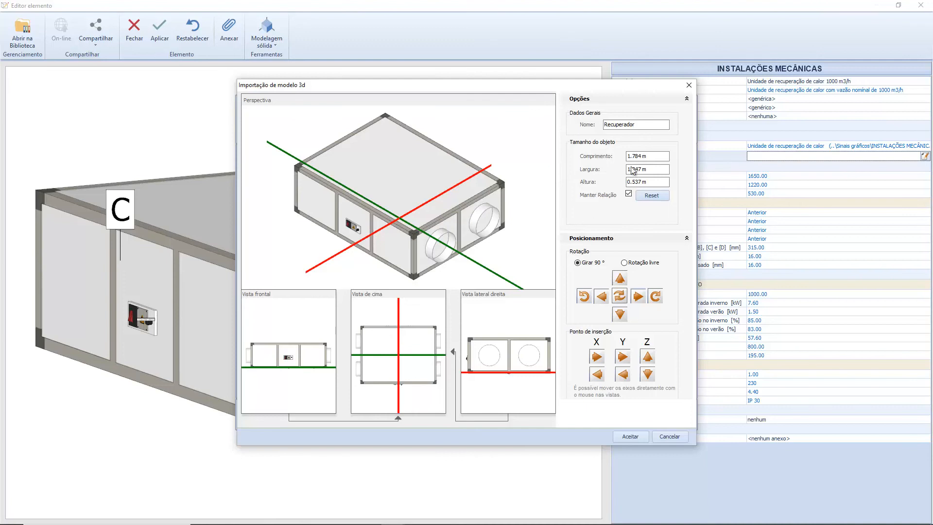
Step: Name the imported model Recuperador_01, try its 90° rotations, and accept the import with the unit turned a quarter turn
click(647, 124)
text(_01)
click(638, 296)
click(620, 278)
click(619, 315)
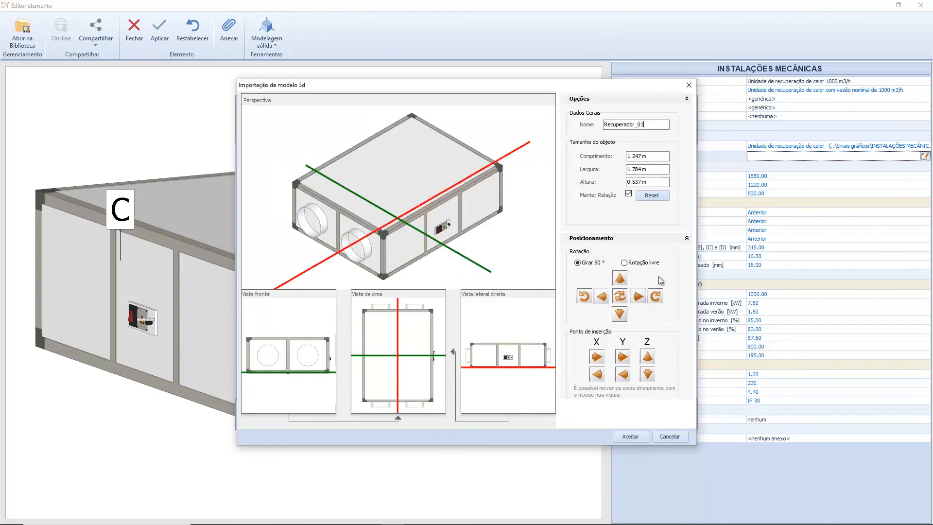
click(630, 436)
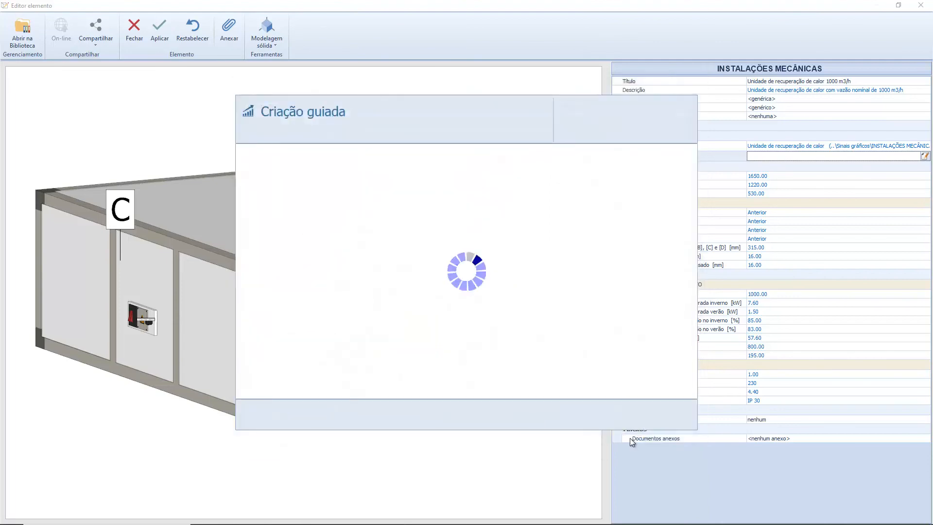
Step: Add connector A at the centre of the circular duct opening nearest the unit's side control panel, and finish adding connectors
mouse_move(392, 284)
mouse_down()
mouse_move(376, 279)
mouse_move(408, 277)
mouse_move(379, 272)
mouse_up()
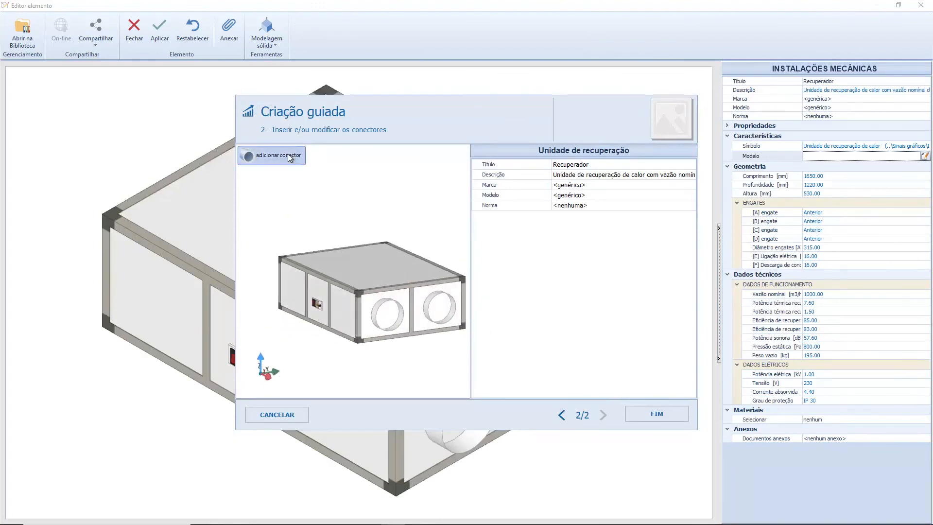
click(291, 156)
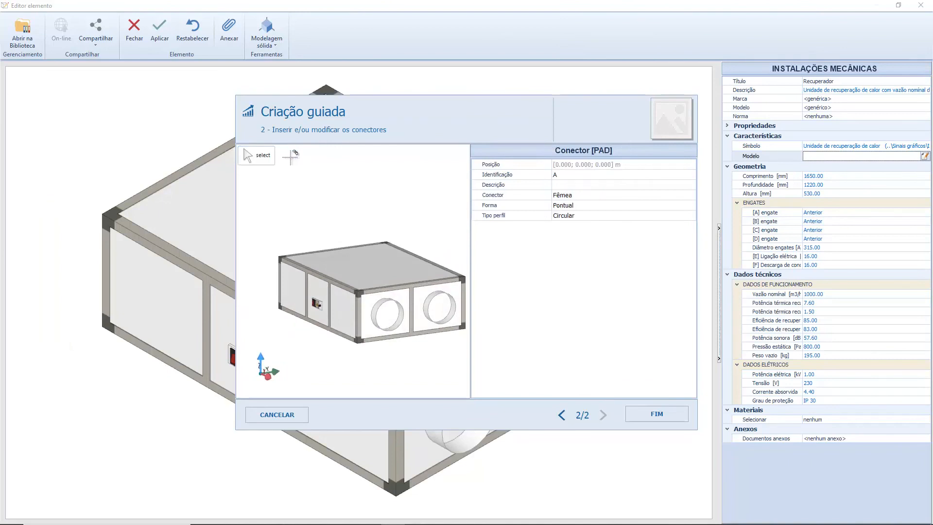
click(387, 311)
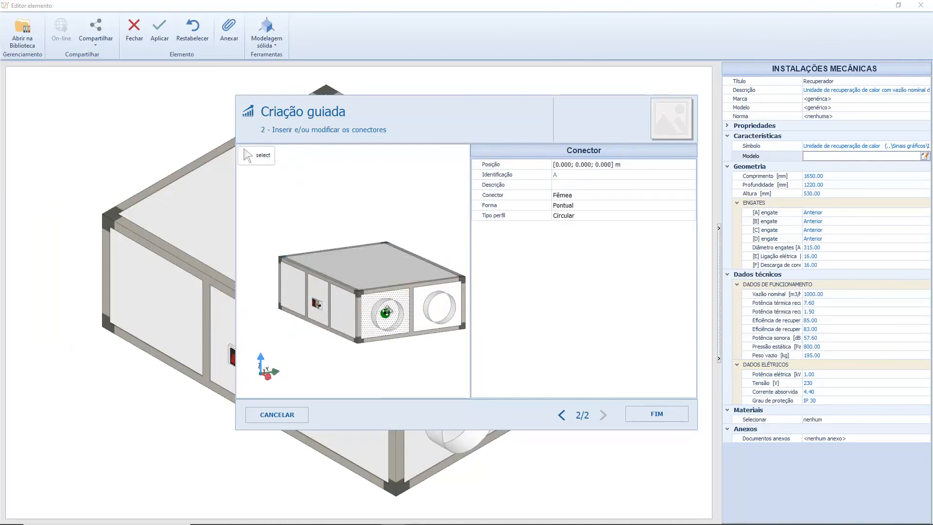
click(386, 312)
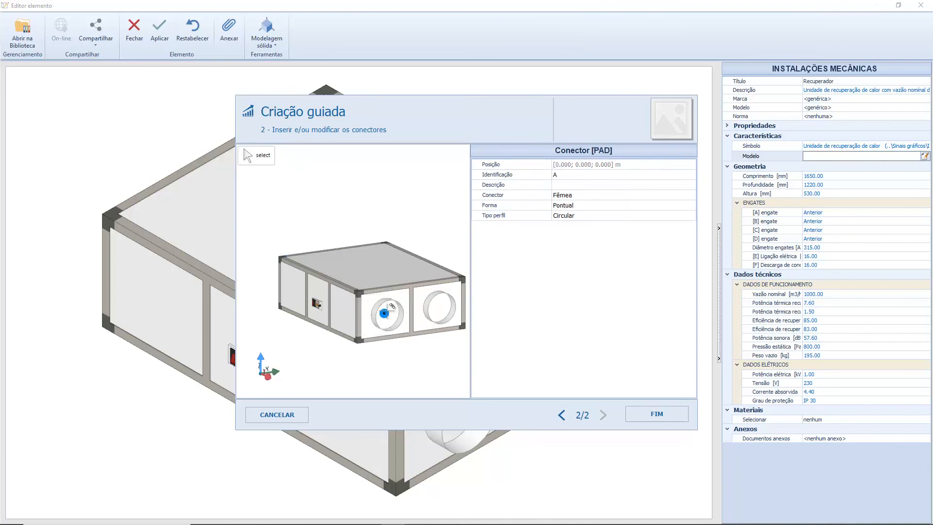
click(388, 311)
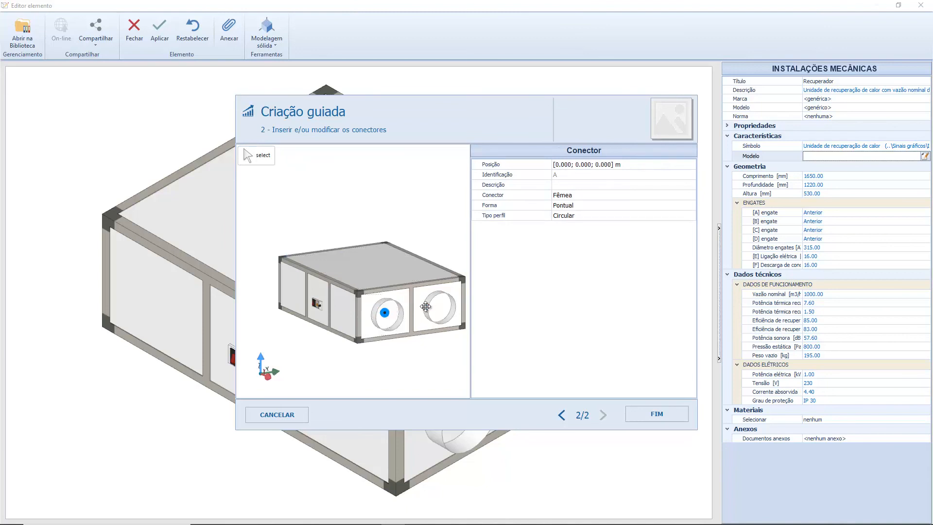
key(Escape)
key(Escape)
Step: Set connector A's thickness (Esp) to 3.8 mm and its outer diameter (Øe) to 270 mm, and finish the guided creation
click(387, 312)
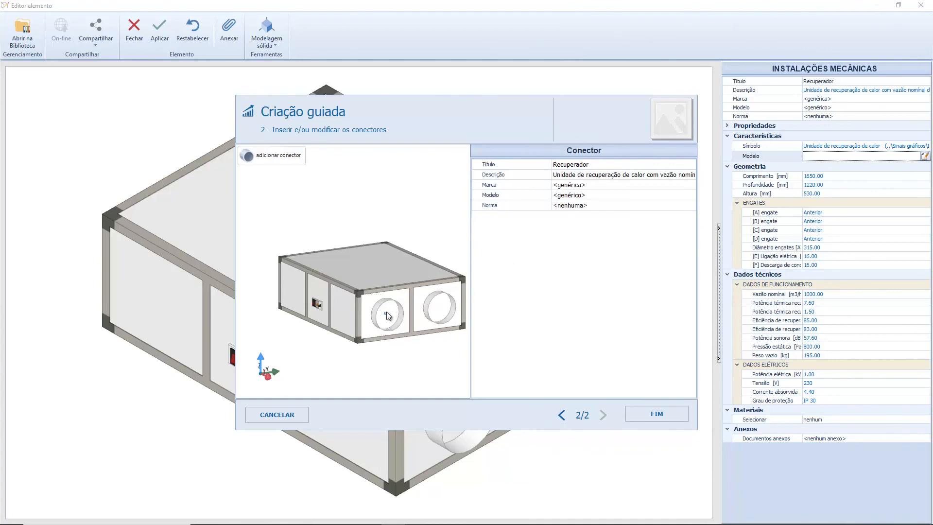
click(387, 315)
click(561, 227)
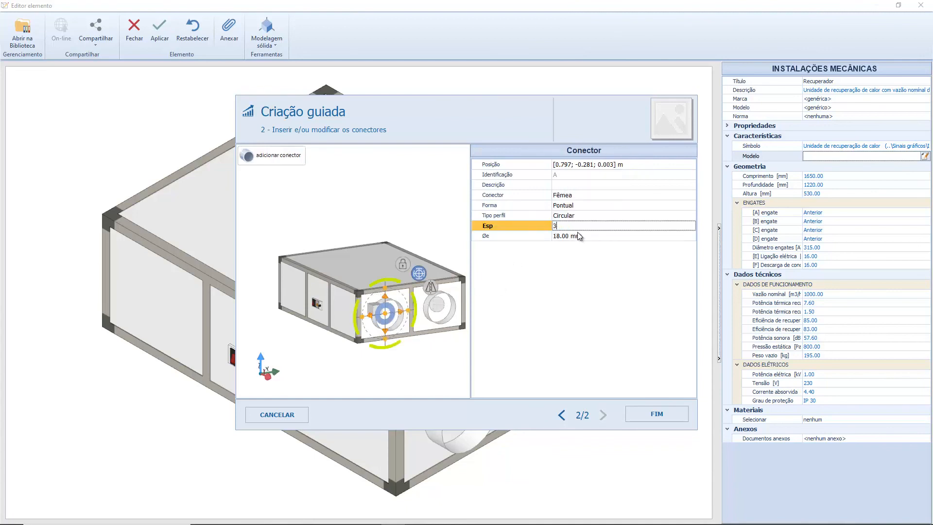
key(Return)
click(556, 236)
text(370)
key(Return)
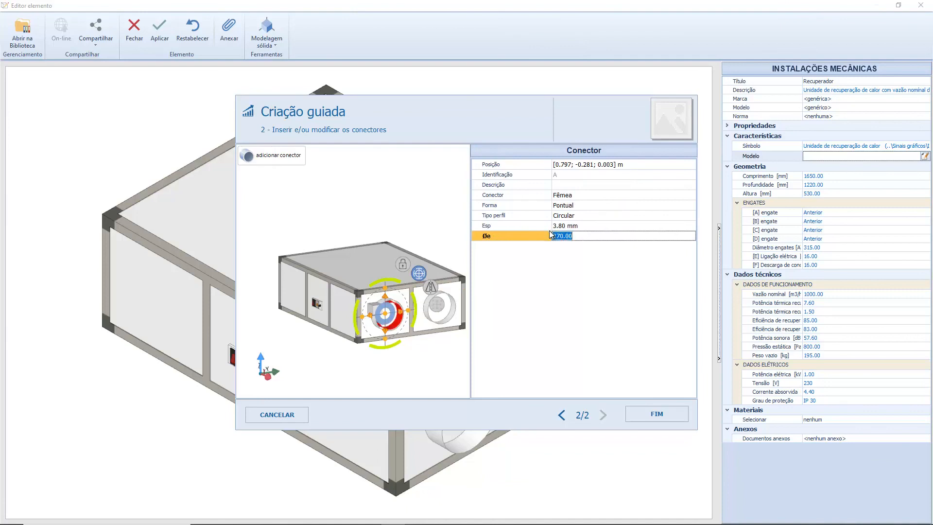
scroll(413, 315, up, 1)
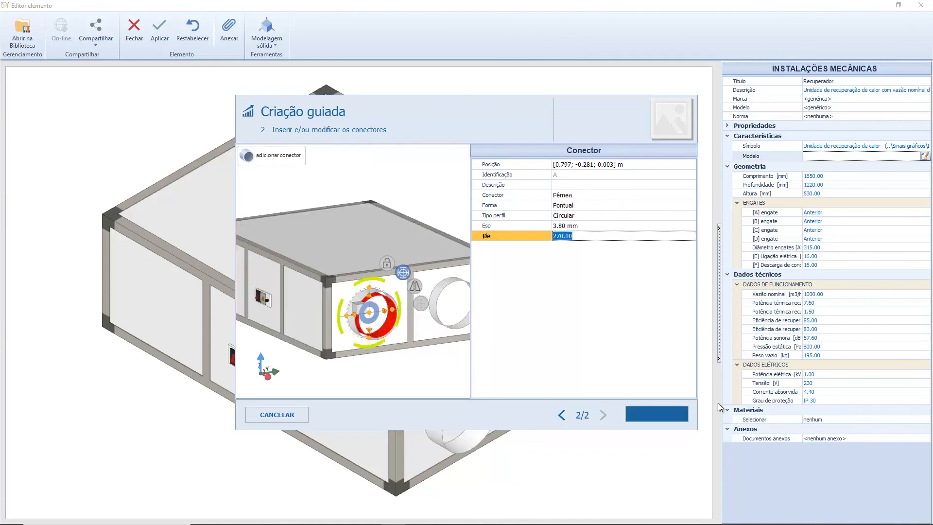
click(657, 414)
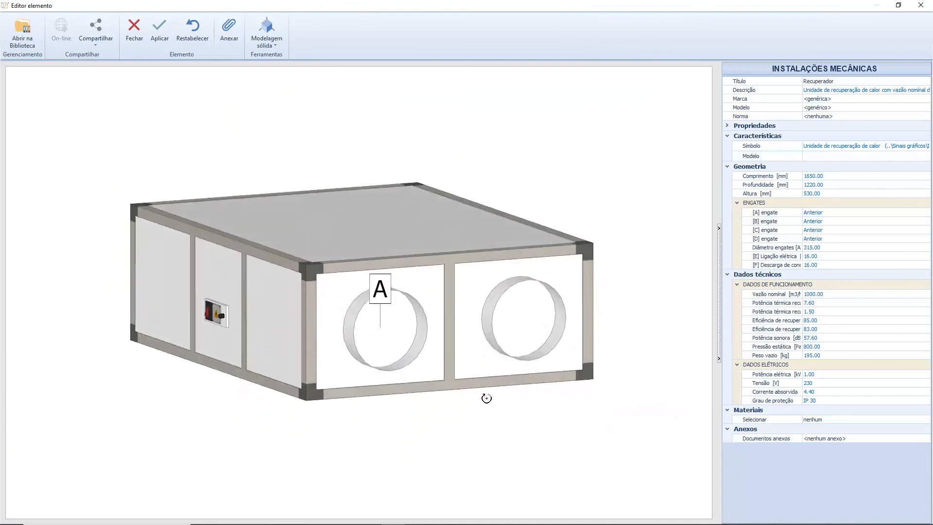